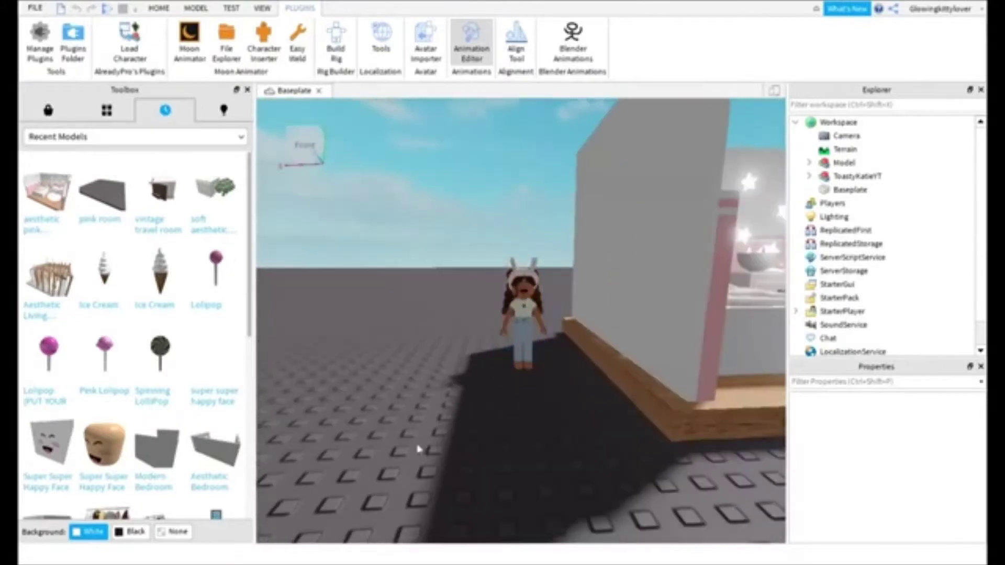
# Move the avatar from beside the outer wall onto the room's wooden floor, in front of the white rug
pyautogui.scroll(4, 525, 515)
pyautogui.click(535, 438)
pyautogui.scroll(-5, 495, 402)
pyautogui.moveTo(495, 402); pyautogui.dragTo(519, 276, button='right')
pyautogui.scroll(-5, 451, 358)
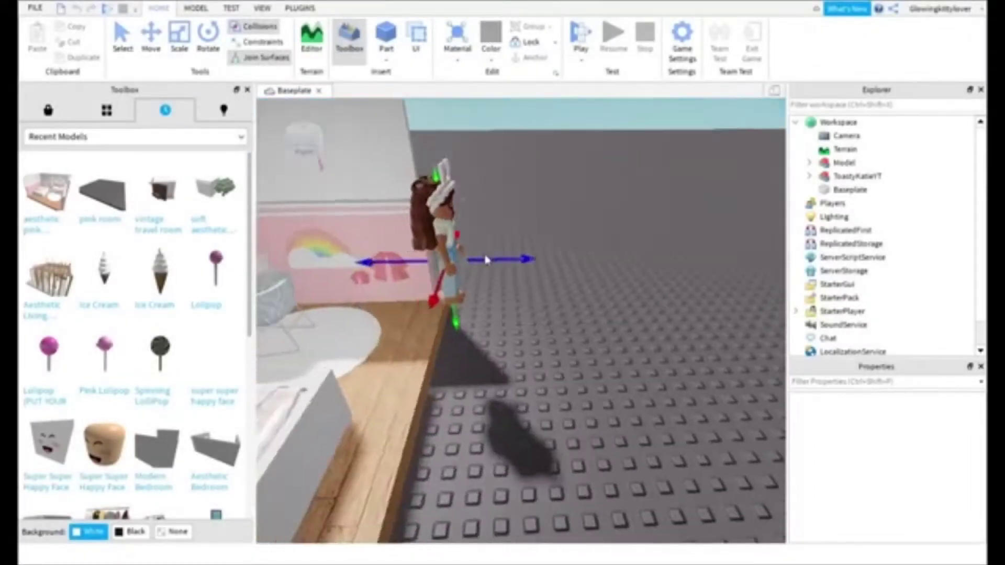
pyautogui.moveTo(487, 259); pyautogui.dragTo(555, 261, button='right')
pyautogui.moveTo(576, 284)
pyautogui.mouseDown()
pyautogui.moveTo(548, 285)
pyautogui.moveTo(548, 274)
pyautogui.moveTo(579, 283)
pyautogui.mouseUp()
pyautogui.press('a')
pyautogui.moveTo(513, 265); pyautogui.dragTo(517, 281)
pyautogui.moveTo(513, 268); pyautogui.dragTo(514, 224)
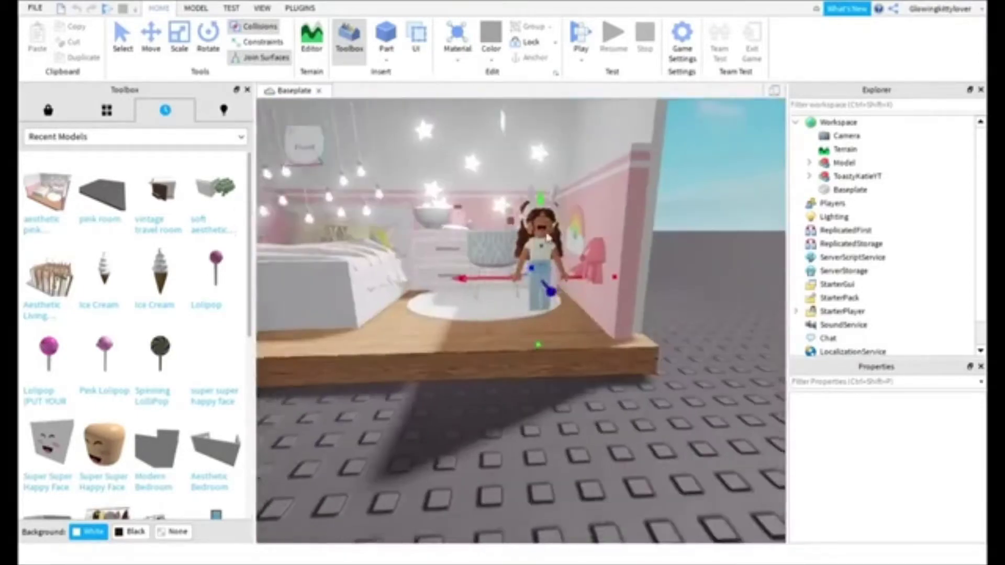
pyautogui.moveTo(487, 262); pyautogui.dragTo(482, 251)
pyautogui.moveTo(554, 267); pyautogui.dragTo(574, 290)
pyautogui.moveTo(485, 259)
pyautogui.mouseDown()
pyautogui.moveTo(513, 276)
pyautogui.moveTo(471, 269)
pyautogui.mouseUp()
# Rotate the avatar's left arm upward into a raised, waving pose
pyautogui.moveTo(618, 261); pyautogui.dragTo(671, 251, button='right')
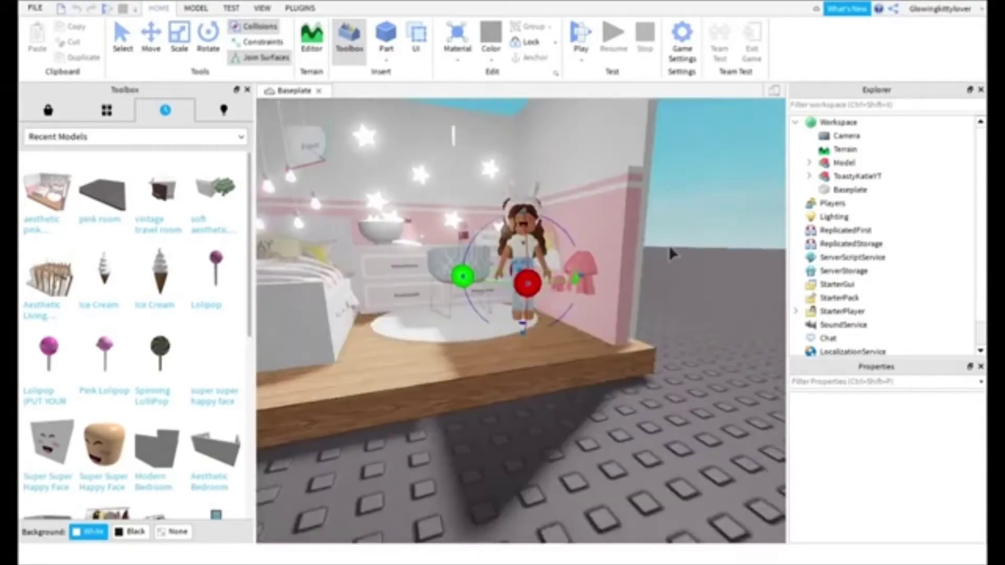
pyautogui.click(671, 251)
pyautogui.scroll(4, 400, 406)
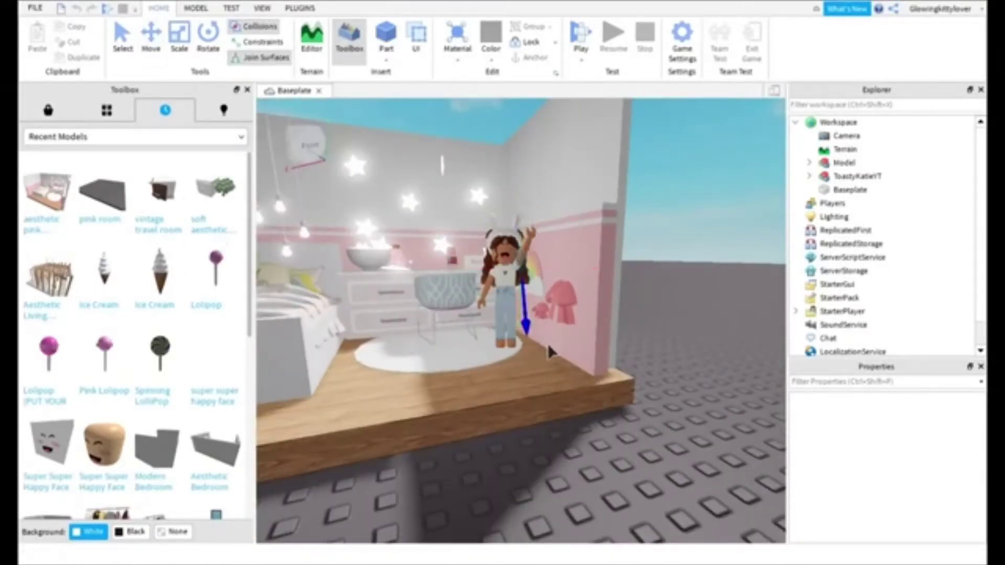
pyautogui.scroll(5, 673, 269)
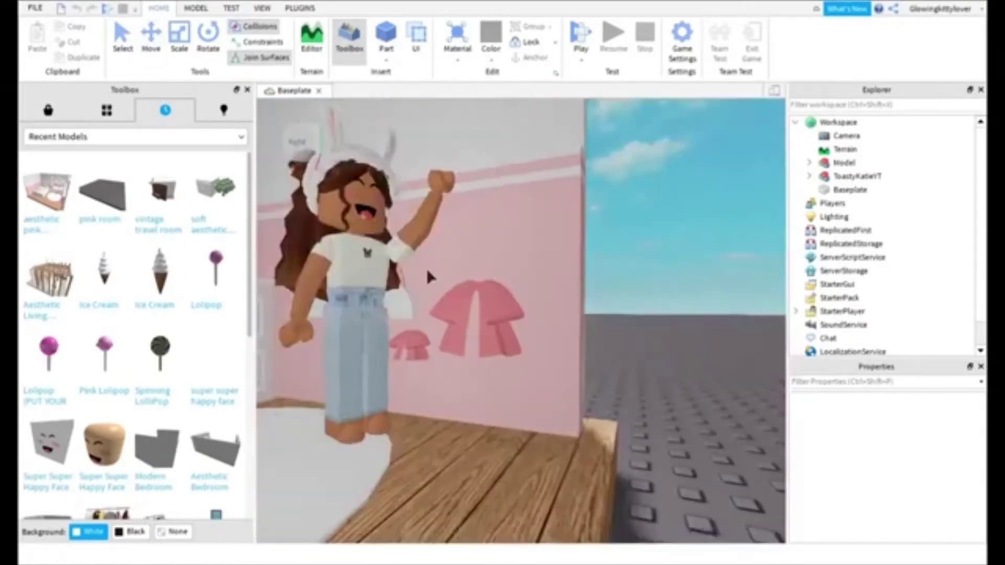
# Rotate the raised left upper arm and forearm further outward, away from the avatar's head
pyautogui.click(425, 266)
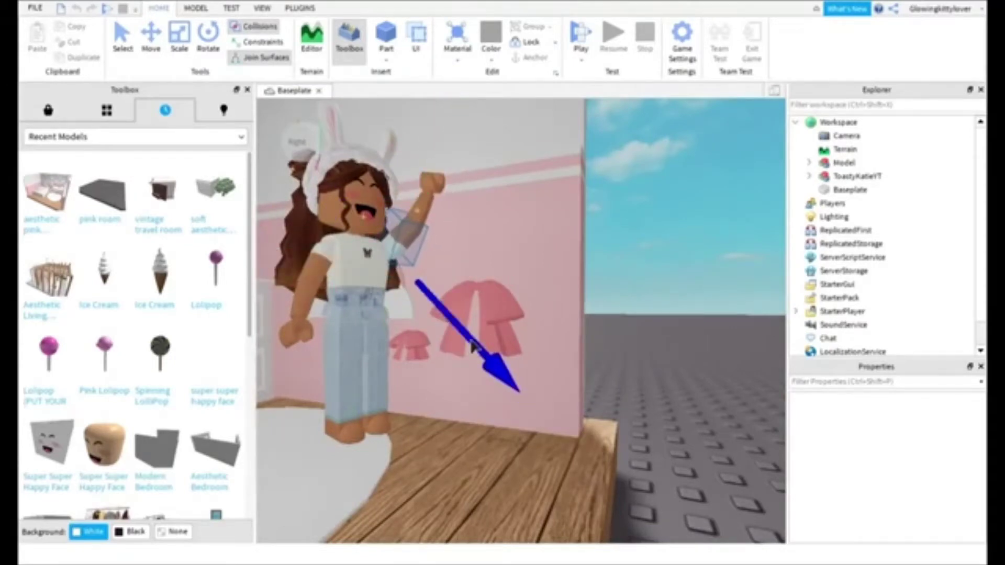
pyautogui.moveTo(472, 342); pyautogui.dragTo(466, 351)
pyautogui.moveTo(461, 203); pyautogui.dragTo(464, 281, button='right')
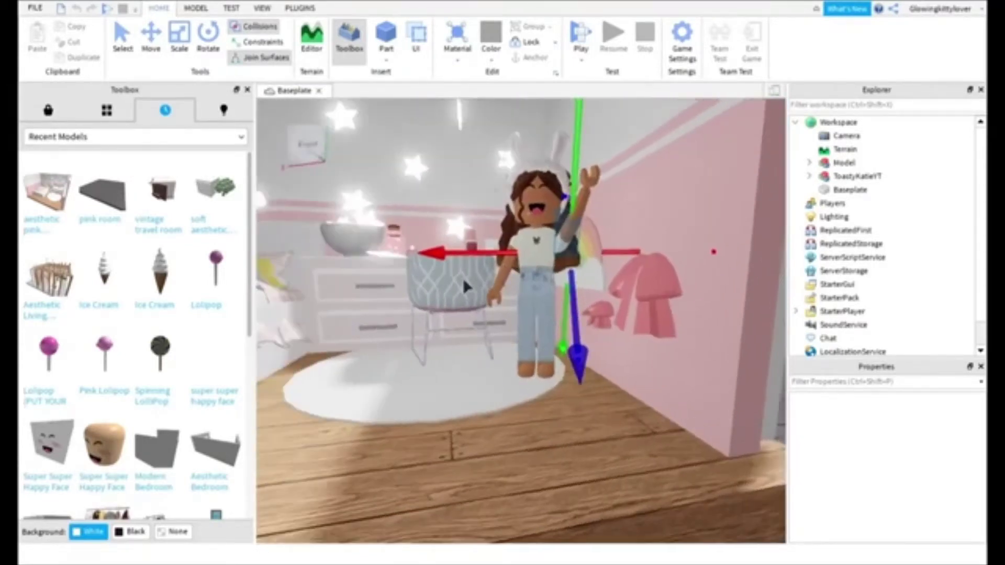
pyautogui.click(208, 38)
pyautogui.moveTo(575, 330); pyautogui.dragTo(595, 356)
pyautogui.moveTo(574, 126); pyautogui.dragTo(642, 140)
pyautogui.click(152, 38)
pyautogui.moveTo(455, 185); pyautogui.dragTo(445, 180)
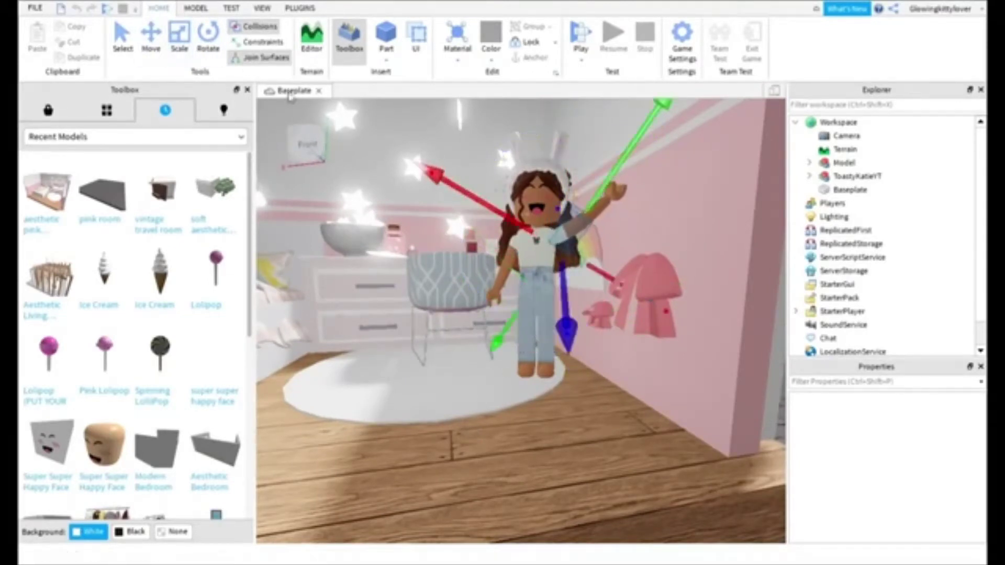
pyautogui.click(615, 194)
pyautogui.click(208, 38)
pyautogui.moveTo(661, 107); pyautogui.dragTo(650, 116)
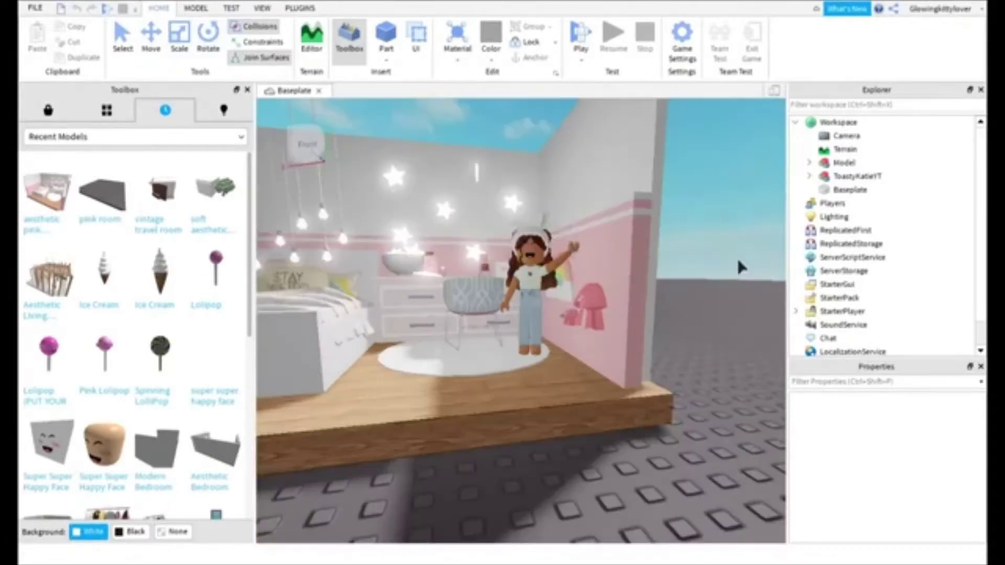
# Bring the avatar in front of the room and rotate its right upper leg forward and up
pyautogui.scroll(10, 728, 259)
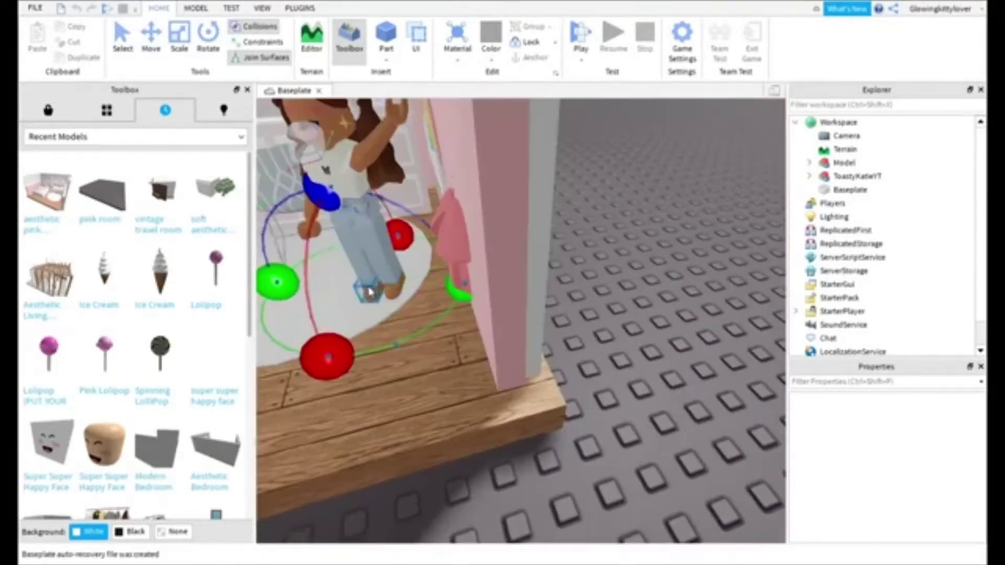
pyautogui.moveTo(314, 360); pyautogui.dragTo(366, 345)
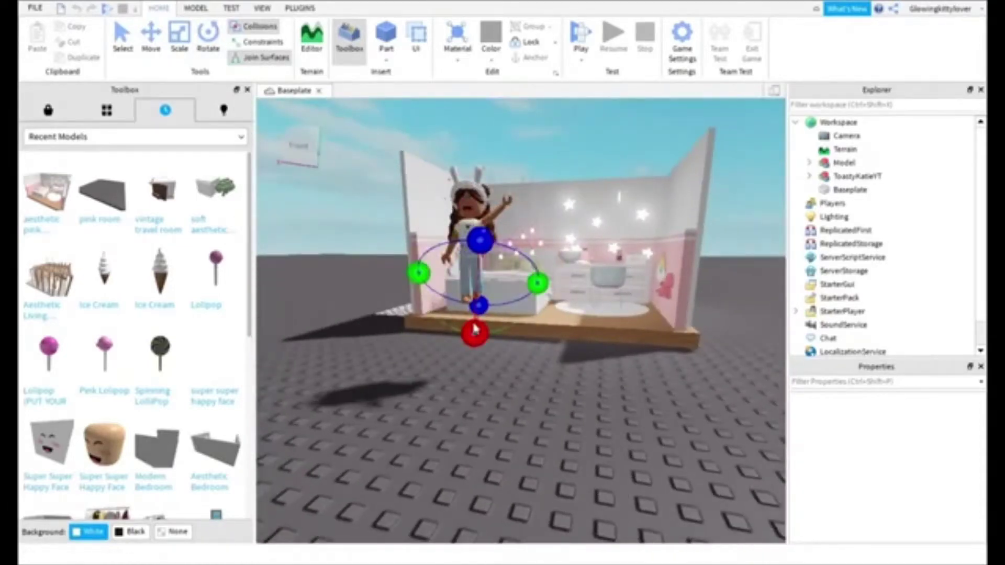
pyautogui.moveTo(474, 329); pyautogui.dragTo(457, 467)
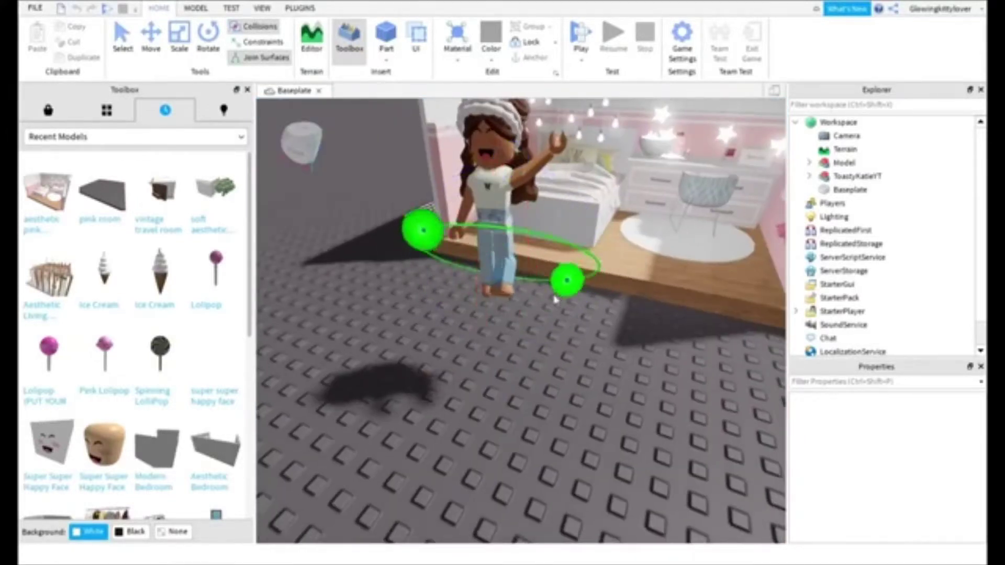
pyautogui.moveTo(495, 349); pyautogui.dragTo(422, 183)
pyautogui.click(151, 37)
pyautogui.click(494, 231)
pyautogui.click(208, 37)
pyautogui.moveTo(600, 309); pyautogui.dragTo(595, 287)
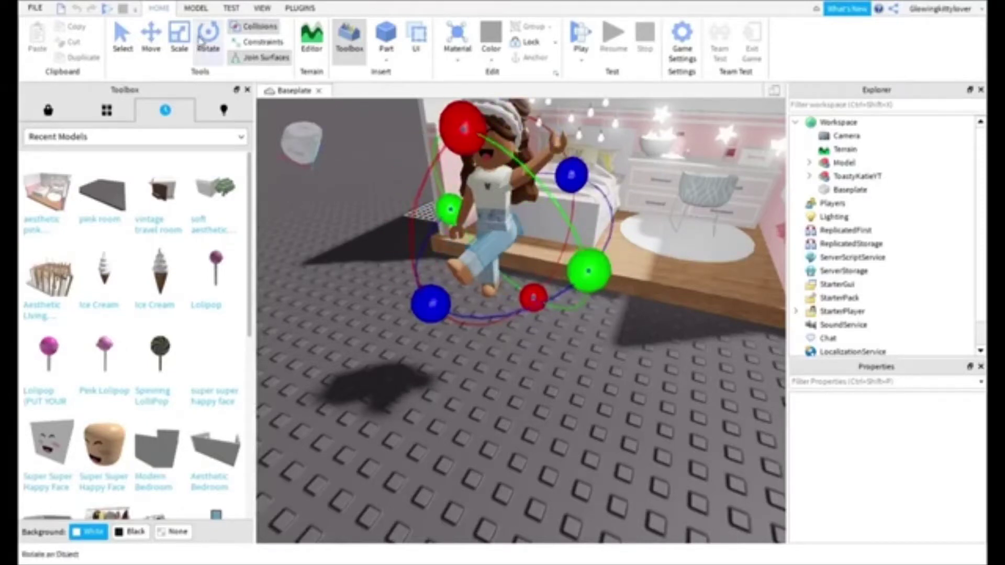
# Rotate the avatar's upper and lower legs so they bend into a seated pose
pyautogui.moveTo(408, 299); pyautogui.dragTo(487, 309, button='right')
pyautogui.click(465, 293)
pyautogui.click(477, 272)
pyautogui.moveTo(573, 295); pyautogui.dragTo(569, 312)
pyautogui.moveTo(440, 355); pyautogui.dragTo(369, 329)
pyautogui.click(474, 288)
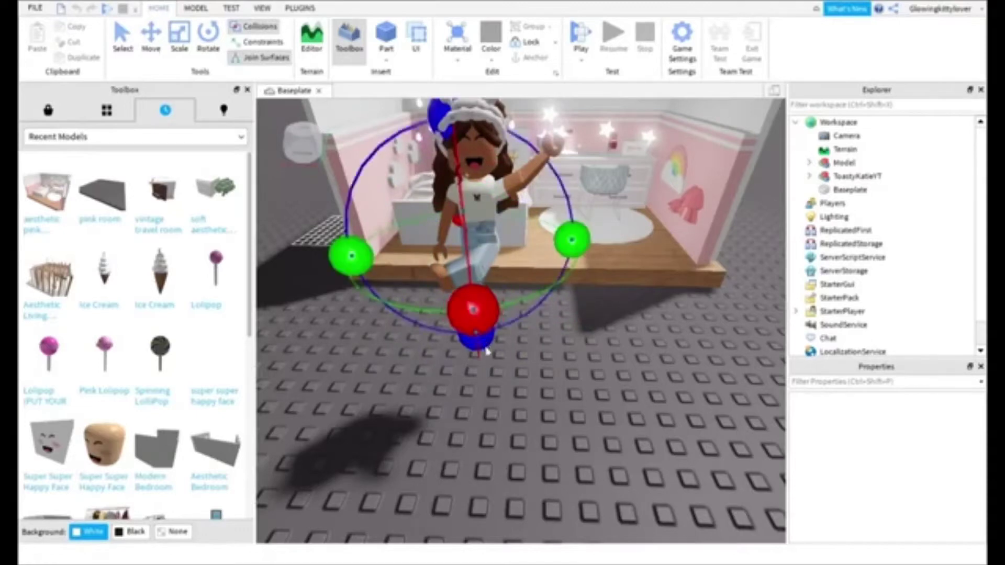
pyautogui.click(476, 308)
pyautogui.moveTo(477, 354); pyautogui.dragTo(481, 439)
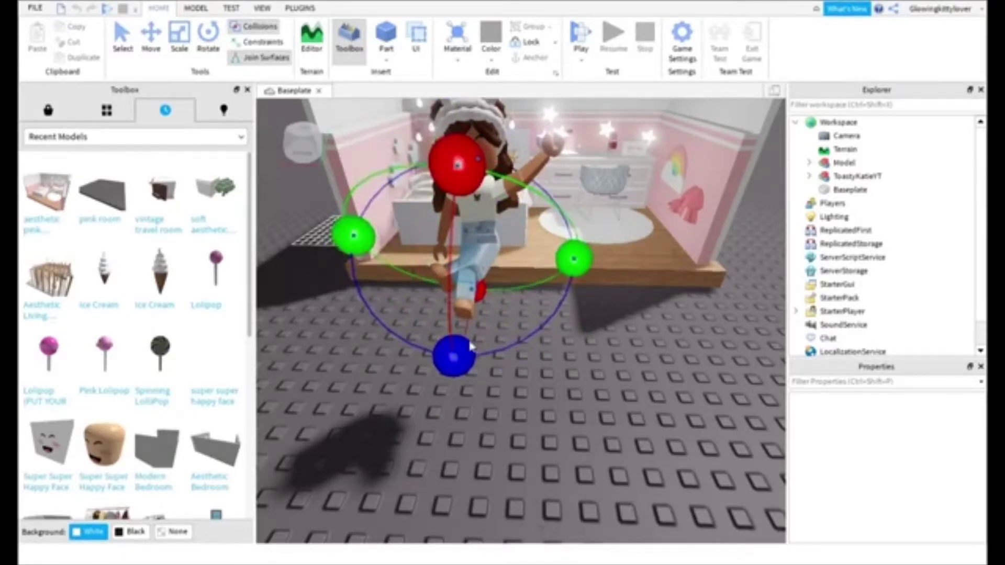
pyautogui.moveTo(465, 352); pyautogui.dragTo(578, 308)
pyautogui.click(464, 319)
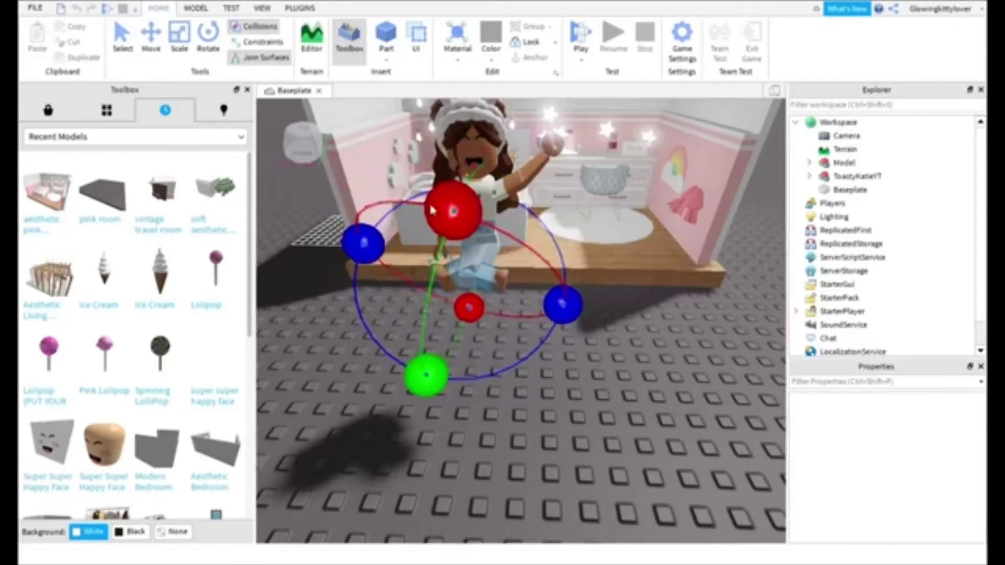
pyautogui.moveTo(432, 209); pyautogui.dragTo(423, 335)
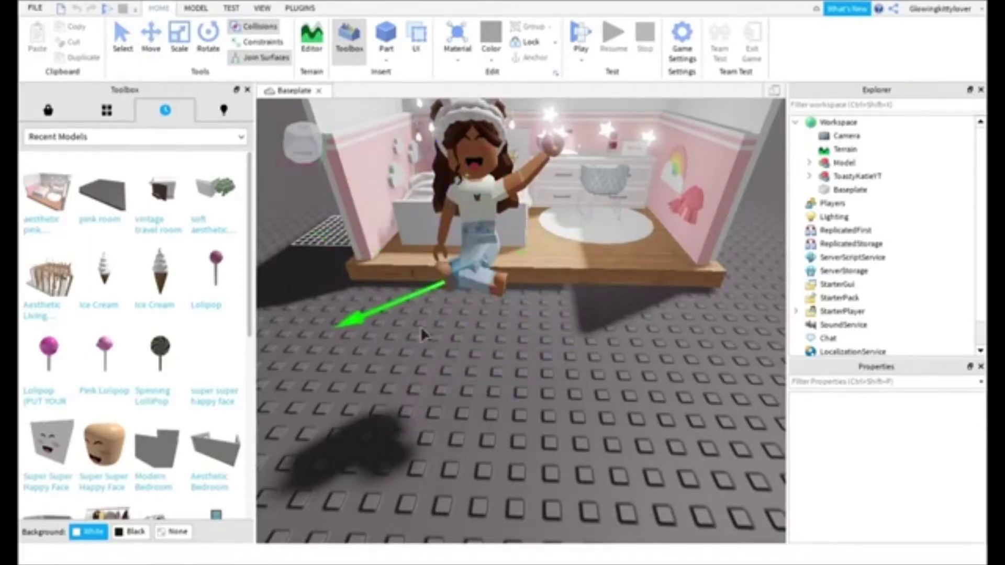
# Rotate the avatar's left leg outward, away from the right leg
pyautogui.click(474, 270)
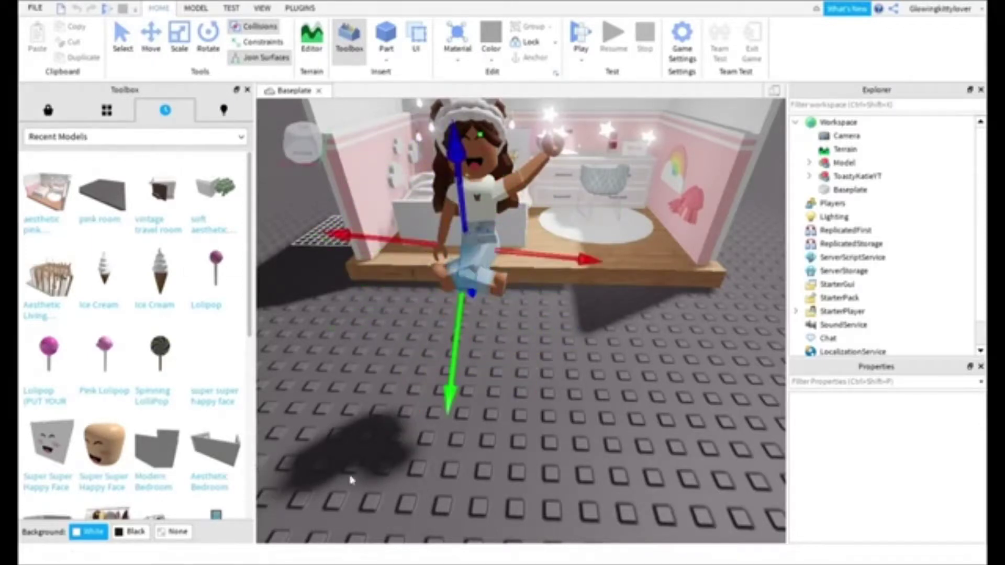
pyautogui.click(489, 277)
pyautogui.moveTo(406, 269); pyautogui.dragTo(420, 276)
pyautogui.moveTo(457, 335); pyautogui.dragTo(523, 373)
pyautogui.hotkey('ctrl', 'l')
pyautogui.press('r')
pyautogui.click(495, 384)
pyautogui.click(480, 273)
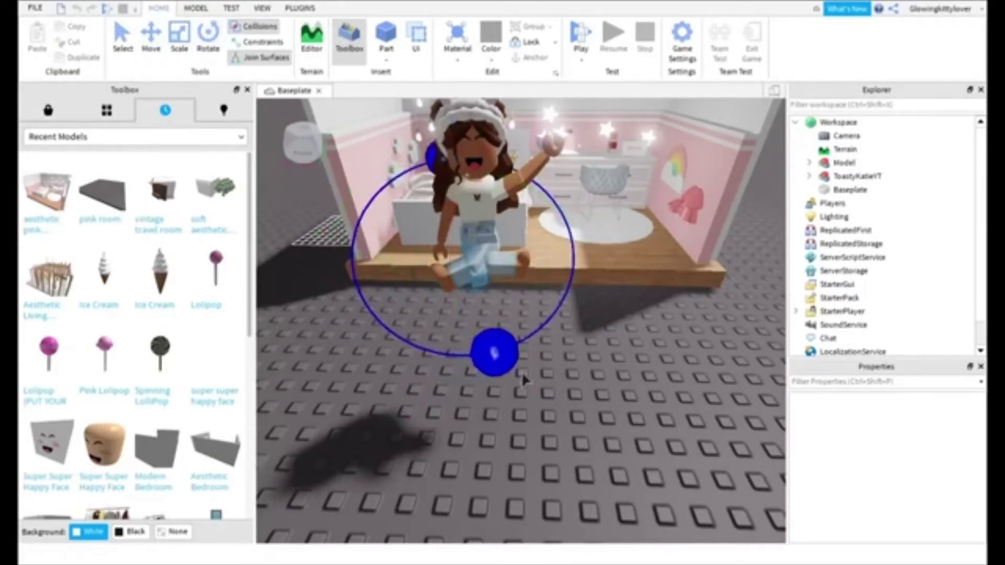
# Adjust the bend and position of the avatar's lower legs to refine the seated pose
pyautogui.click(484, 273)
pyautogui.moveTo(439, 340); pyautogui.dragTo(431, 360)
pyautogui.click(468, 286)
pyautogui.moveTo(354, 317); pyautogui.dragTo(402, 337)
pyautogui.moveTo(585, 268); pyautogui.dragTo(583, 314)
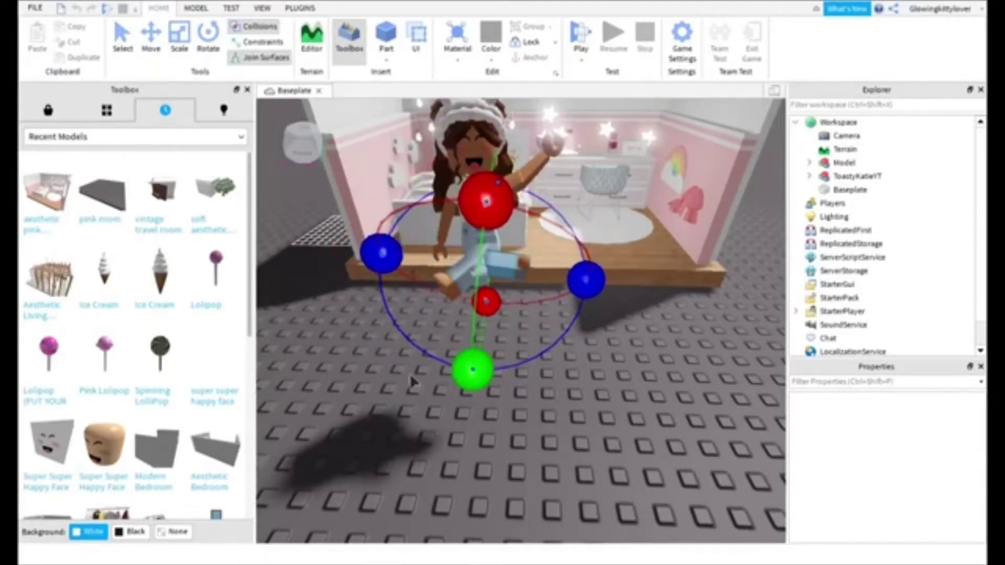
pyautogui.click(152, 37)
pyautogui.moveTo(494, 375); pyautogui.dragTo(491, 400)
pyautogui.moveTo(417, 290); pyautogui.dragTo(392, 287)
pyautogui.click(214, 35)
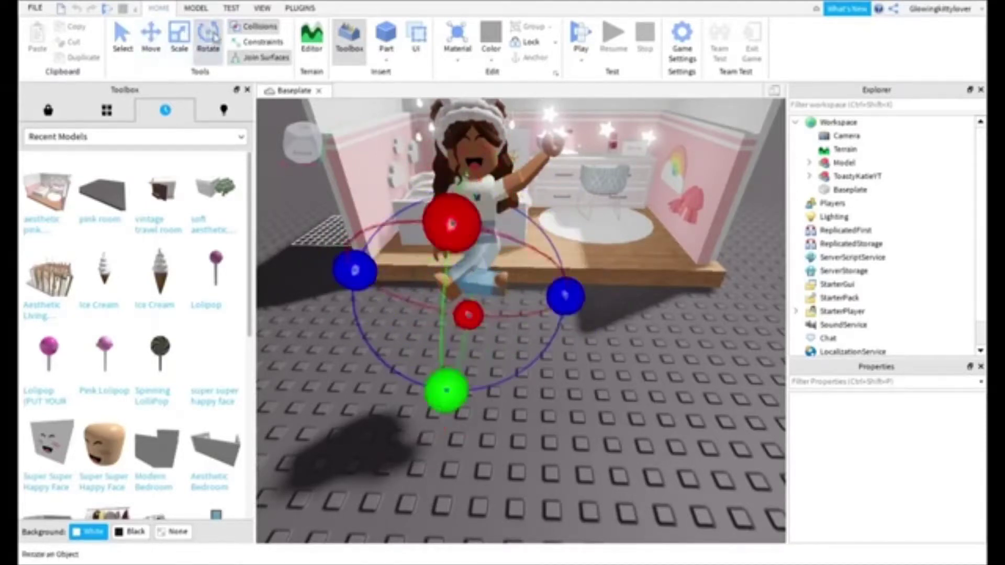
pyautogui.hotkey('ctrl', 'r')
pyautogui.hotkey('ctrl', '2')
pyautogui.hotkey('ctrl', 'r')
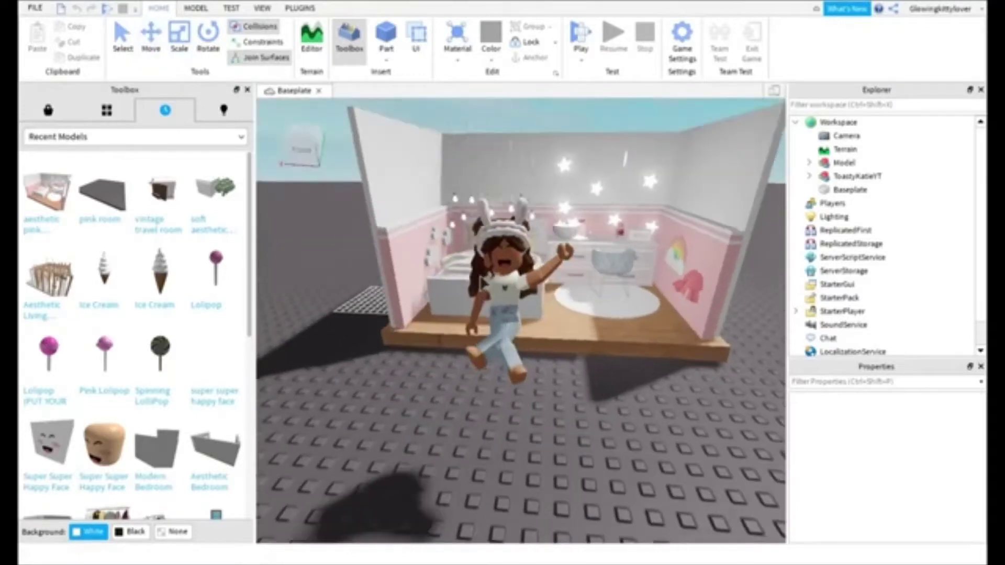
# Move the whole posed avatar up and back into the room, onto the bed
pyautogui.click(483, 282)
pyautogui.moveTo(506, 400); pyautogui.dragTo(488, 321)
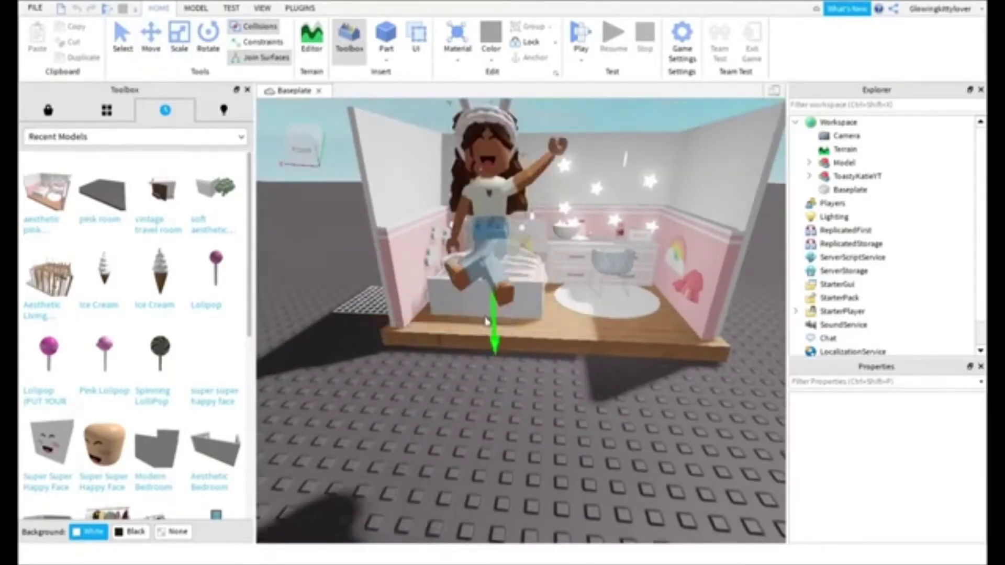
pyautogui.moveTo(488, 321); pyautogui.dragTo(489, 361, button='right')
pyautogui.scroll(-3, 490, 335)
pyautogui.moveTo(521, 301); pyautogui.dragTo(513, 230)
pyautogui.scroll(3, 516, 190)
pyautogui.scroll(3, 517, 195)
pyautogui.moveTo(518, 195); pyautogui.dragTo(515, 141, button='right')
pyautogui.moveTo(512, 283); pyautogui.dragTo(511, 334, button='right')
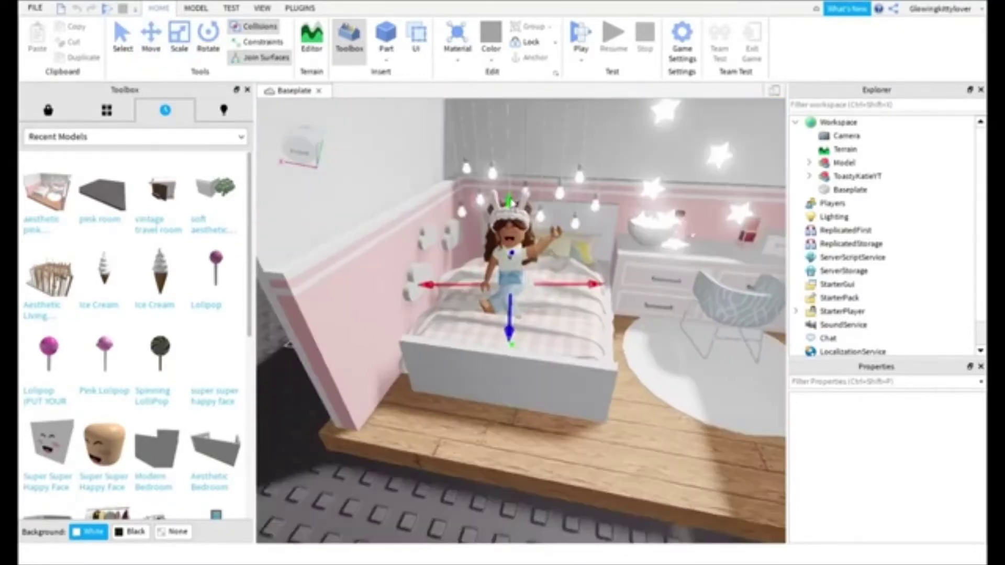
# Raise the avatar so its legs rest on top of the bed's checked blanket
pyautogui.moveTo(511, 334); pyautogui.dragTo(511, 325)
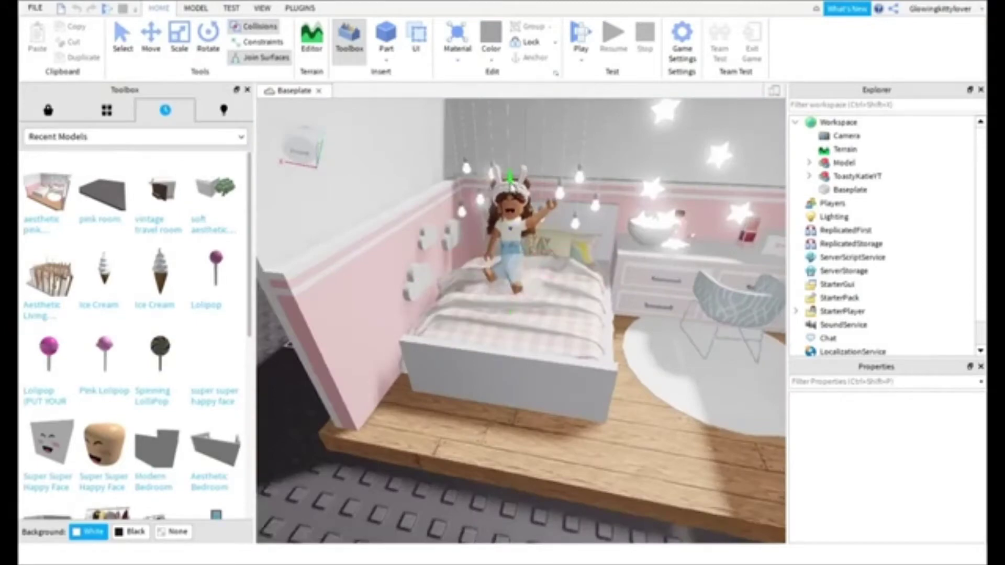
pyautogui.scroll(-5, 512, 323)
pyautogui.scroll(6, 410, 285)
pyautogui.scroll(-5, 410, 285)
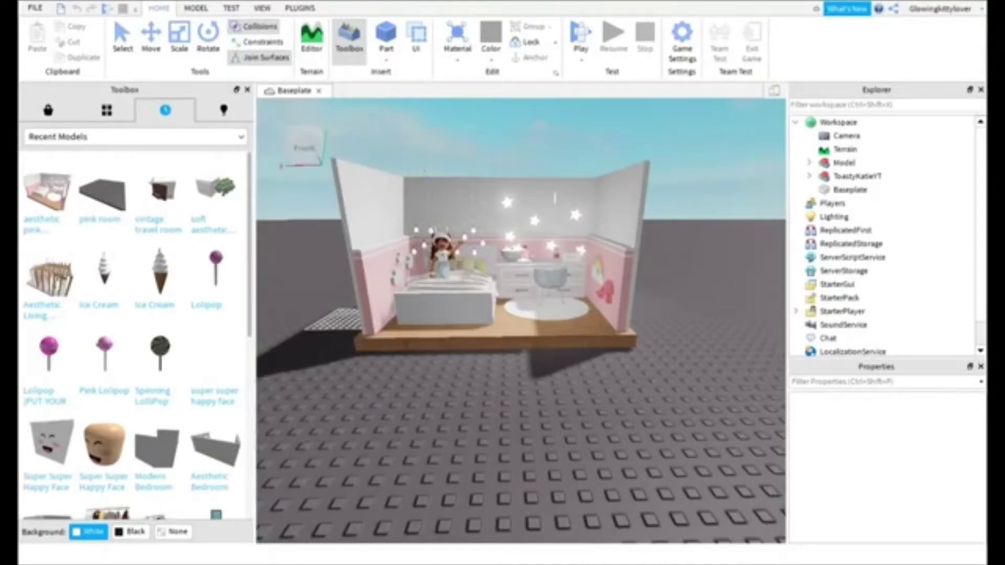
pyautogui.scroll(3, 700, 370)
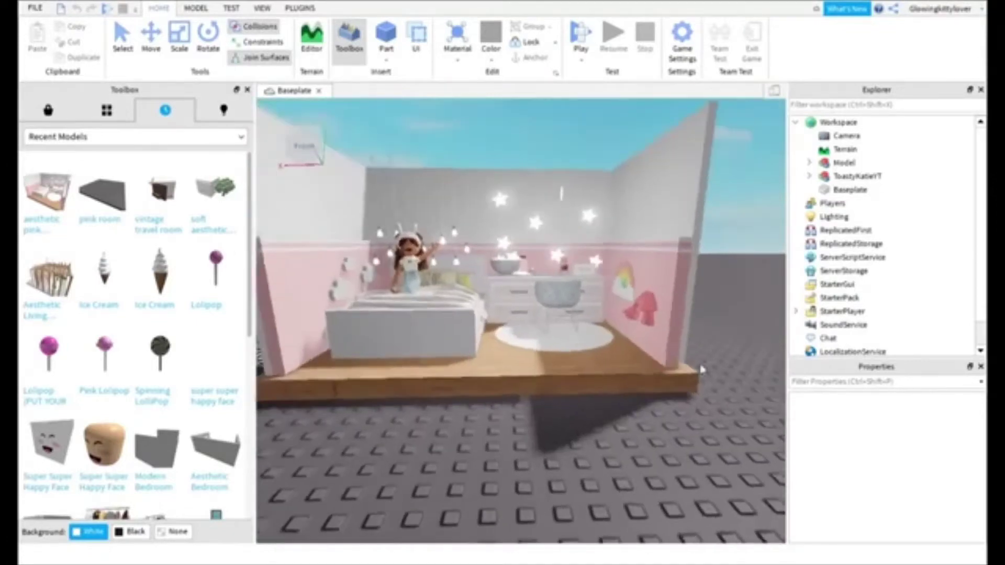
# Open the Animation Editor, undock its window and move it clear of the 3D view
pyautogui.hotkey('ctrl', 'z')
pyautogui.moveTo(673, 288); pyautogui.dragTo(629, 285, button='right')
pyautogui.scroll(-3, 598, 120)
pyautogui.click(300, 8)
pyautogui.click(472, 43)
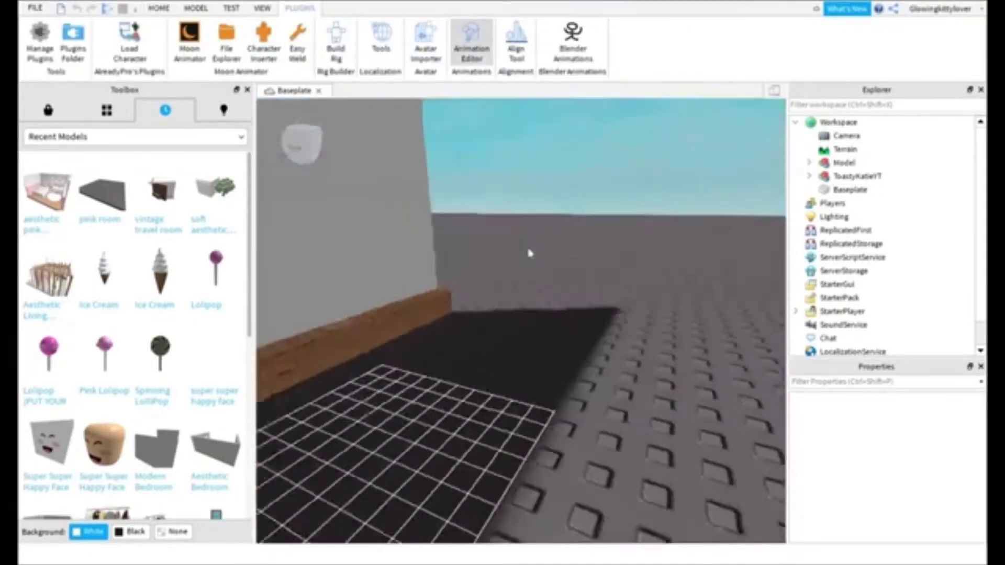
pyautogui.moveTo(529, 254); pyautogui.dragTo(531, 254, button='right')
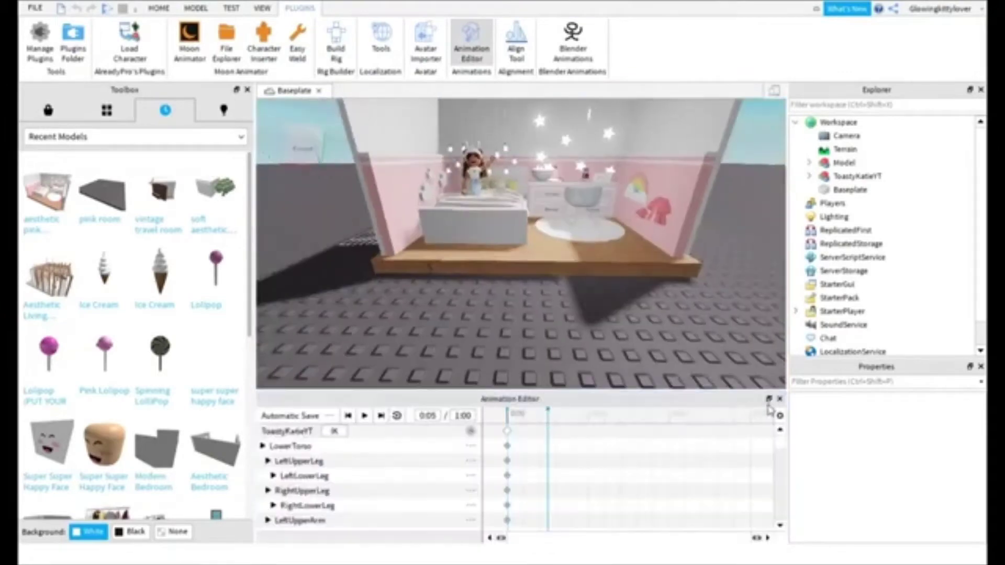
pyautogui.click(769, 399)
pyautogui.moveTo(600, 413); pyautogui.dragTo(951, 355)
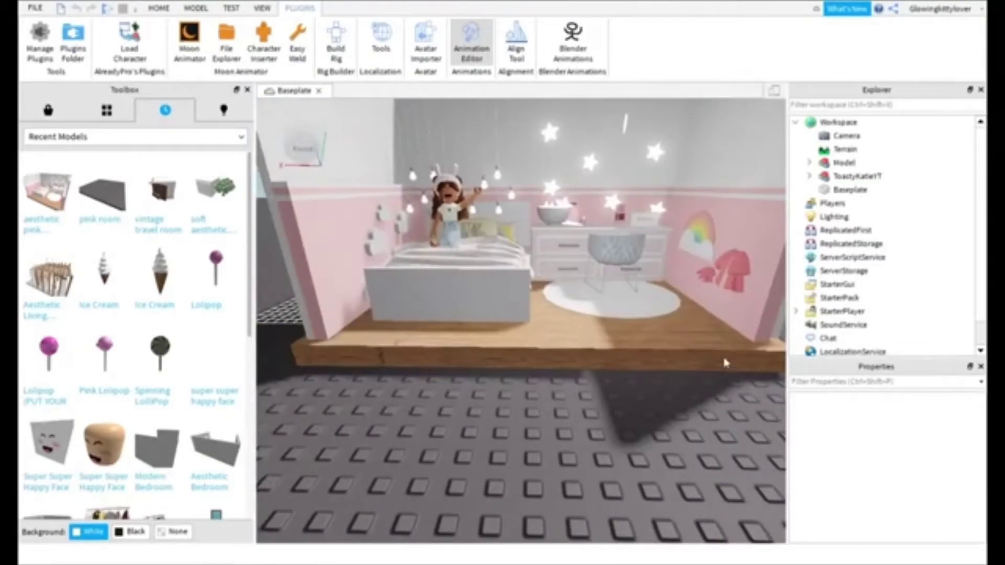
# Reopen the Animation Editor to restore the avatar's seated pose and frame the avatar on the bed
pyautogui.moveTo(448, 316); pyautogui.dragTo(449, 316, button='right')
pyautogui.scroll(4, 449, 316)
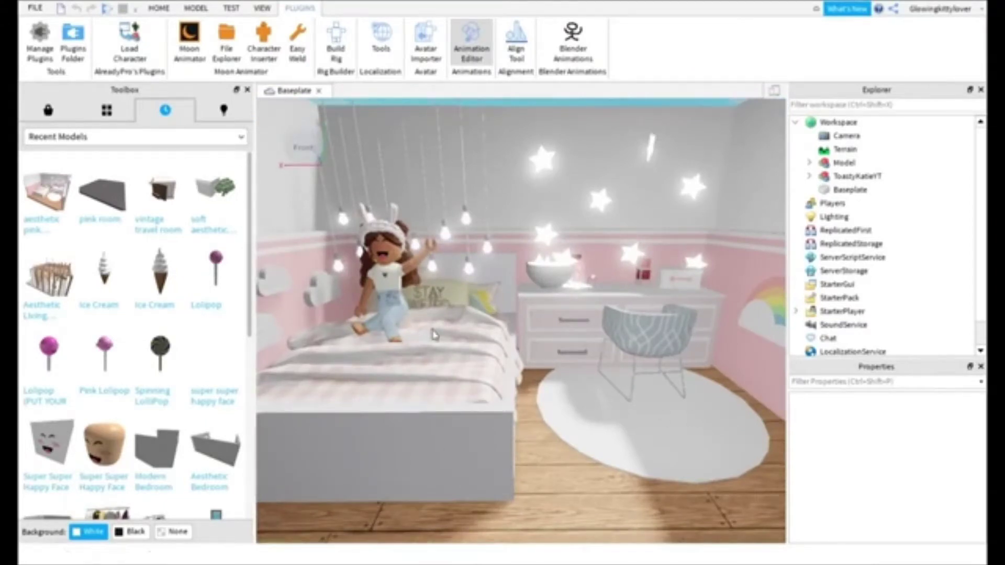
pyautogui.scroll(-8, 434, 335)
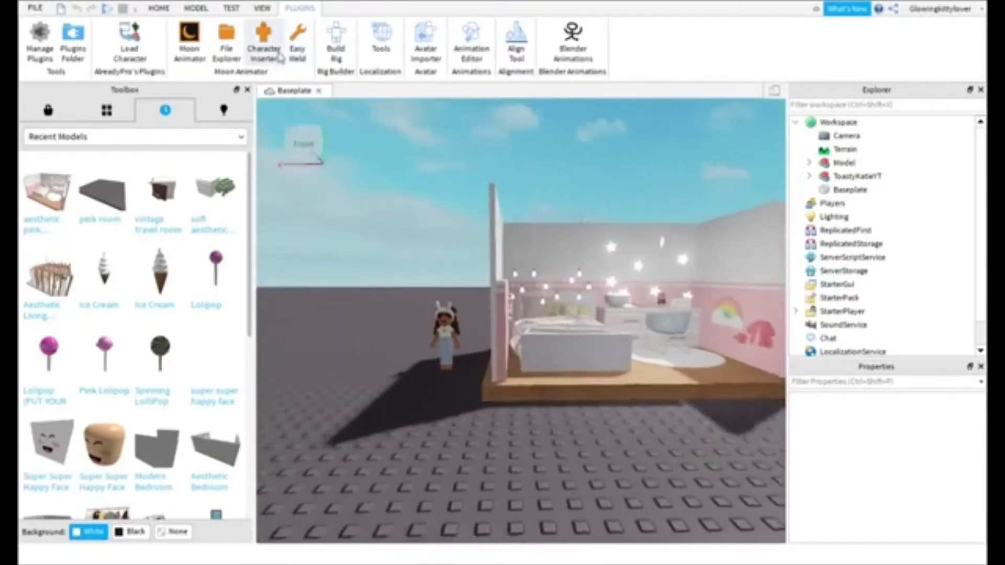
pyautogui.click(471, 44)
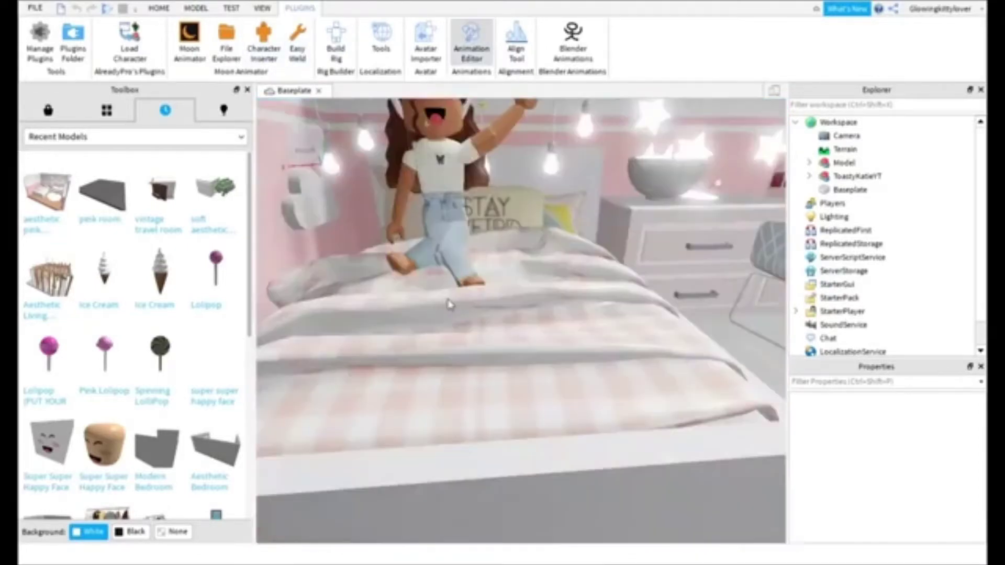
pyautogui.scroll(-10, 492, 283)
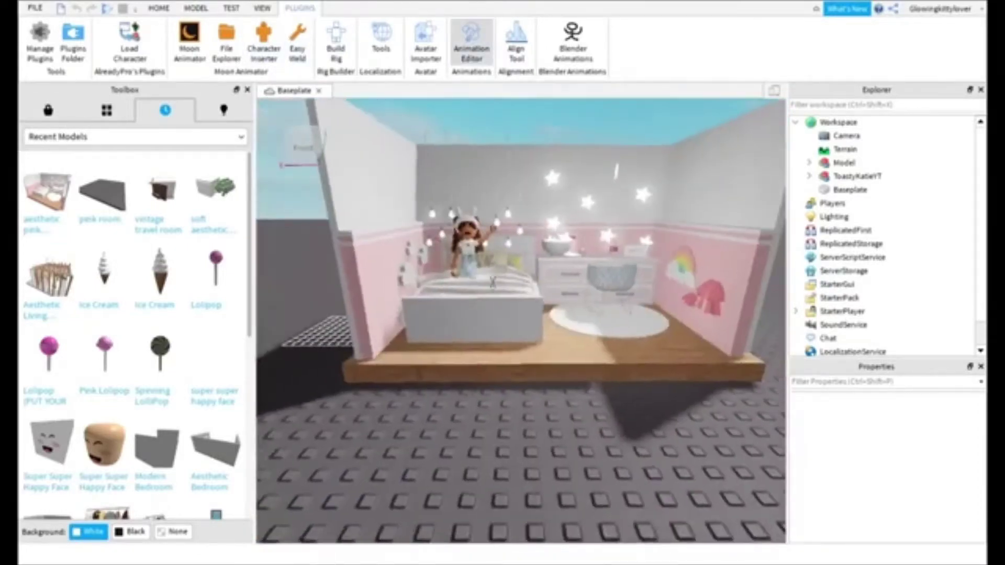
pyautogui.scroll(5, 558, 378)
pyautogui.scroll(-2, 558, 378)
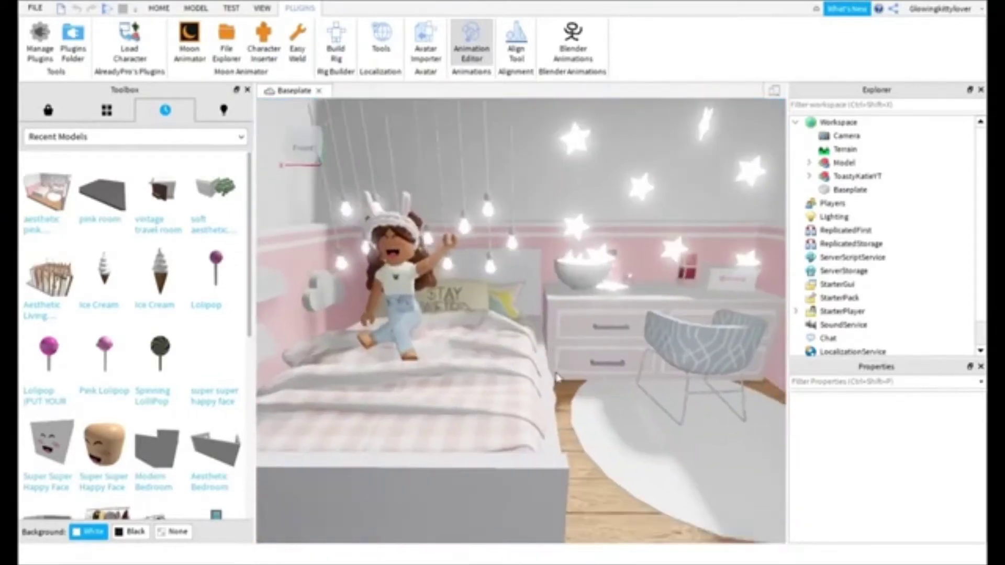
# Hide the Properties, Explorer and Toolbox panes and the view selector to frame the waving avatar on the bed
pyautogui.moveTo(559, 379); pyautogui.dragTo(570, 378, button='right')
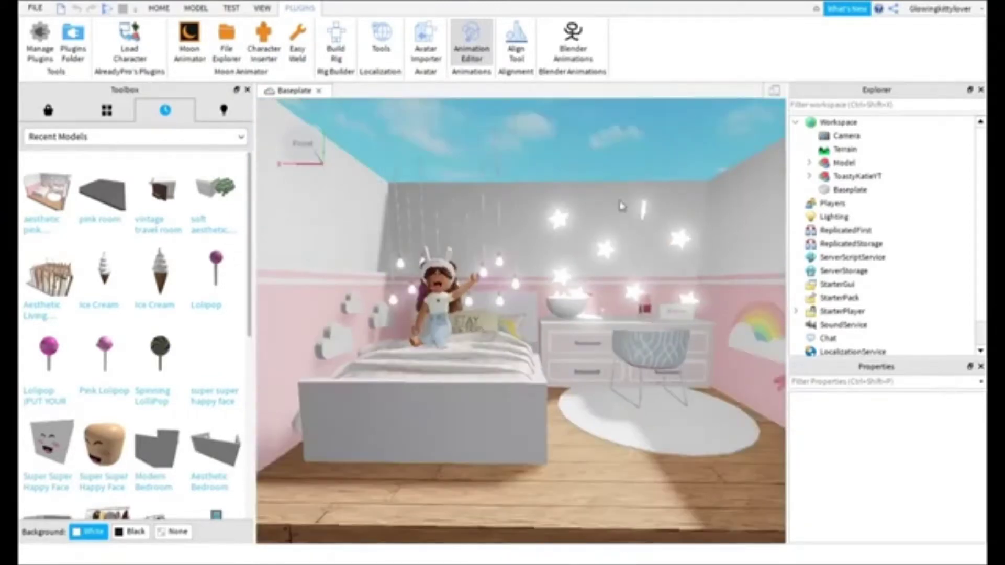
pyautogui.click(159, 8)
pyautogui.click(196, 7)
pyautogui.click(231, 7)
pyautogui.click(263, 8)
pyautogui.click(93, 42)
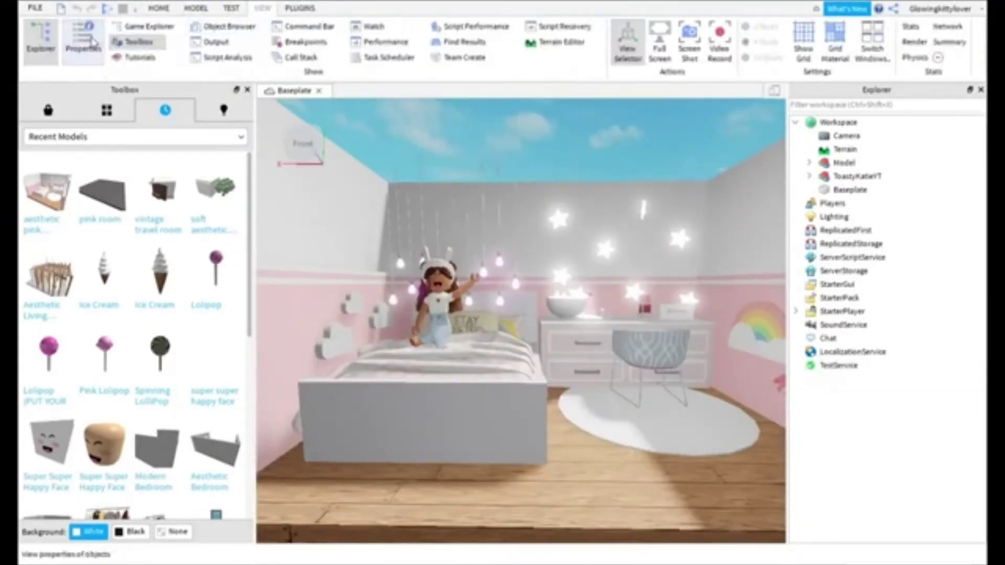
pyautogui.click(94, 42)
pyautogui.click(628, 43)
pyautogui.scroll(5, 550, 169)
pyautogui.click(88, 40)
pyautogui.click(43, 47)
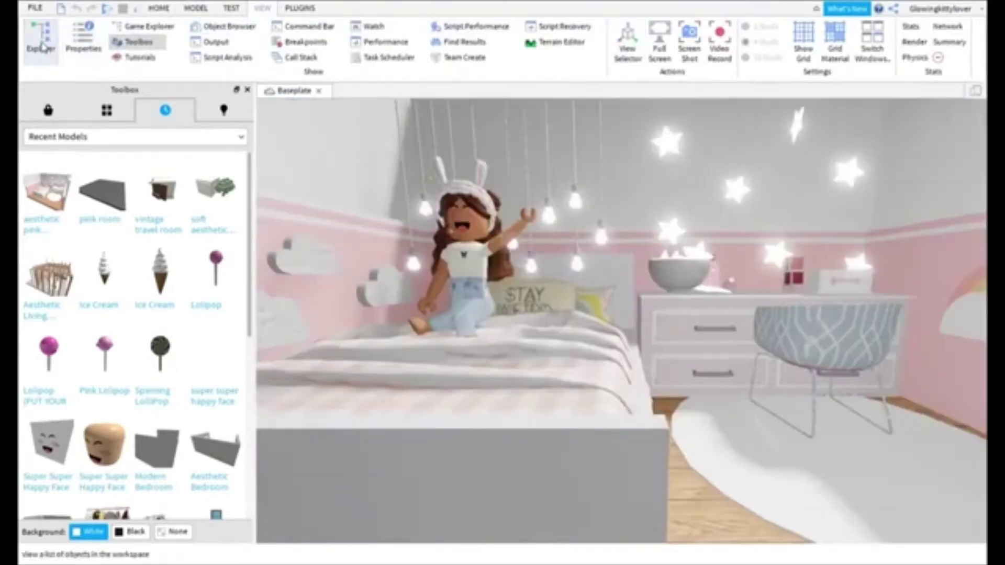
pyautogui.click(132, 42)
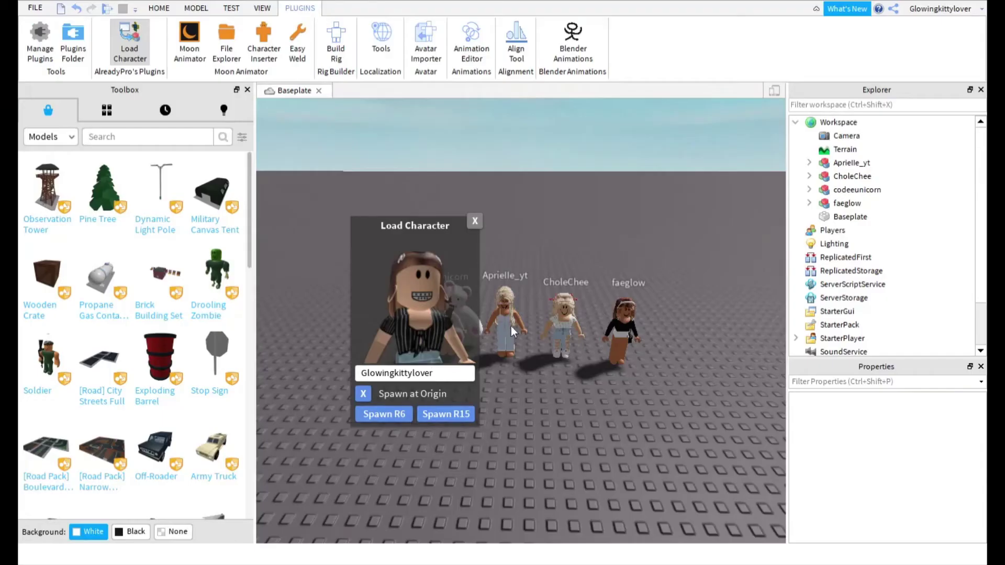
# Close the Load Character window and expand one of the loaded avatars to go through its parts
pyautogui.click(475, 221)
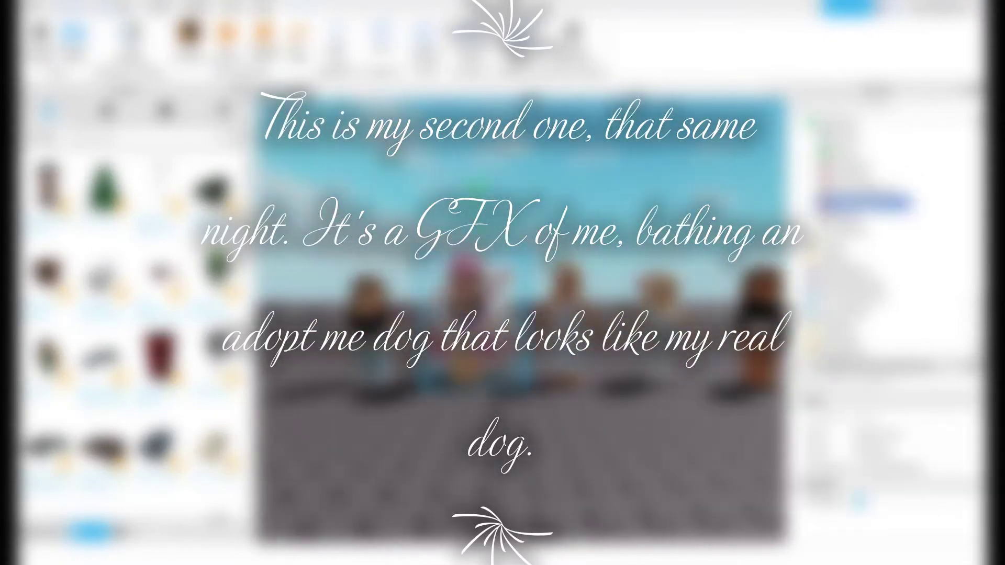
pyautogui.click(810, 203)
pyautogui.scroll(-1, 879, 236)
pyautogui.click(880, 284)
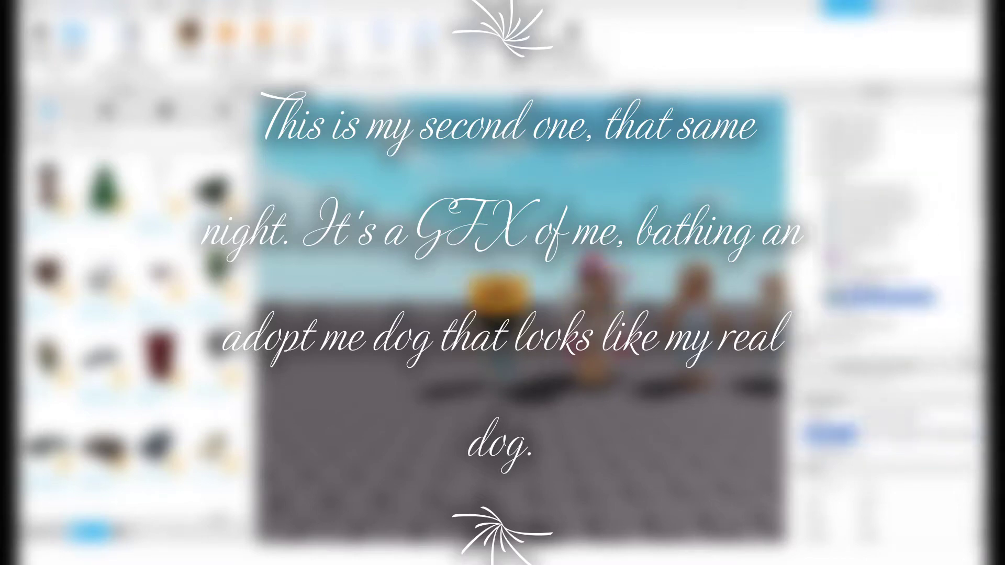
pyautogui.press('Return')
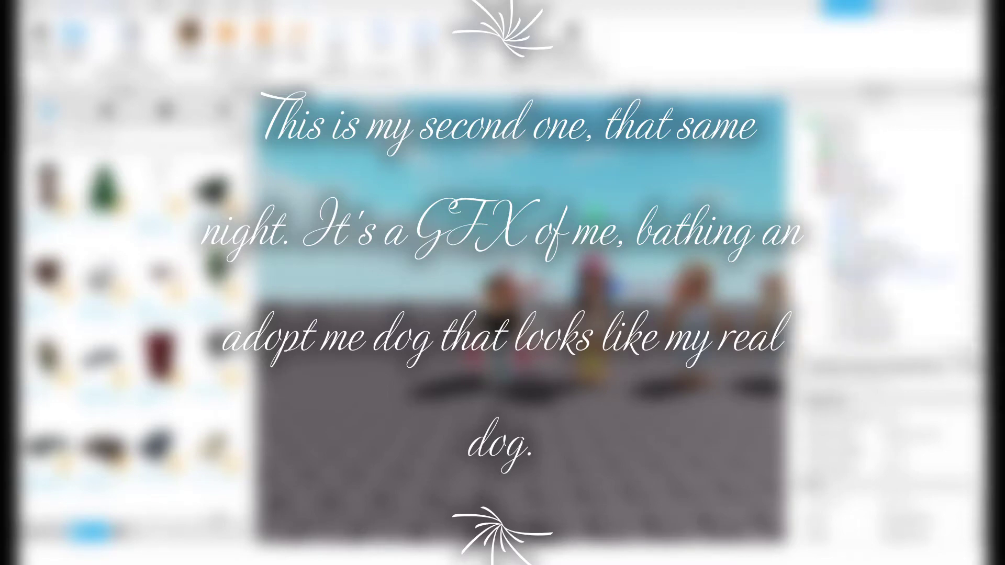
# Delete the white and pink teddy bear accessory from the avatar in the black striped shirt and ripped jeans
pyautogui.scroll(-5, 879, 190)
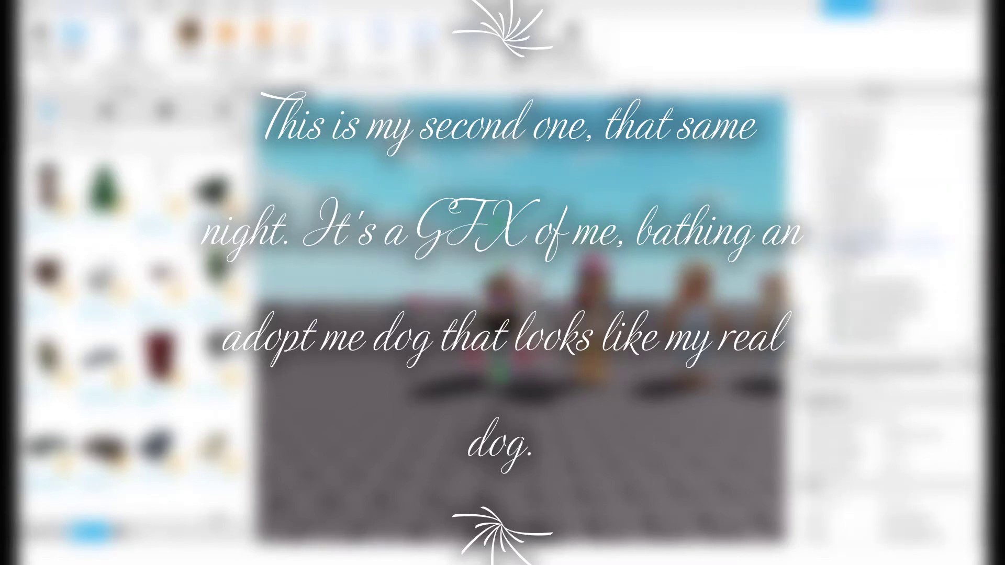
pyautogui.scroll(5, 880, 189)
pyautogui.scroll(-6, 835, 261)
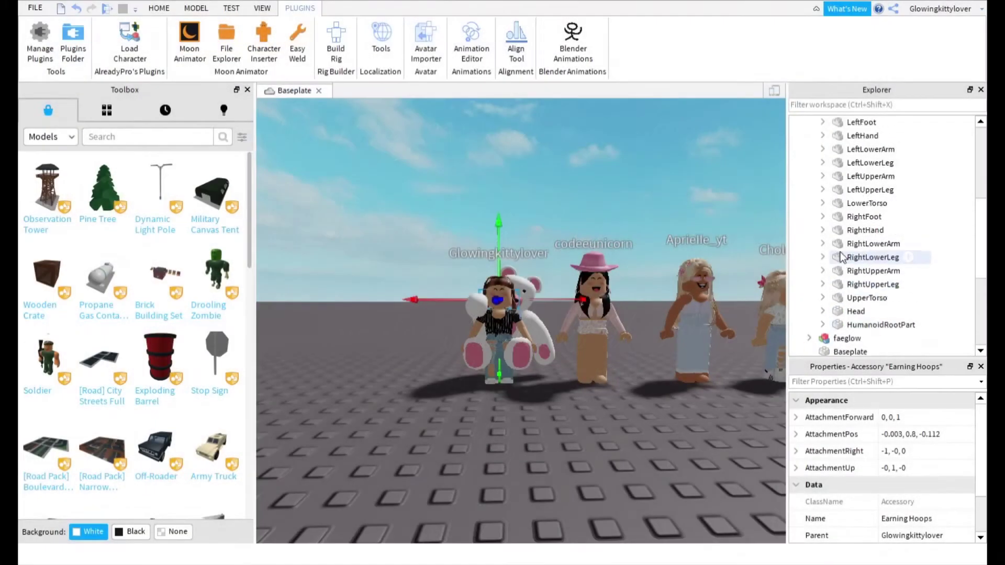
pyautogui.scroll(5, 837, 261)
pyautogui.click(854, 271)
pyautogui.press('Delete')
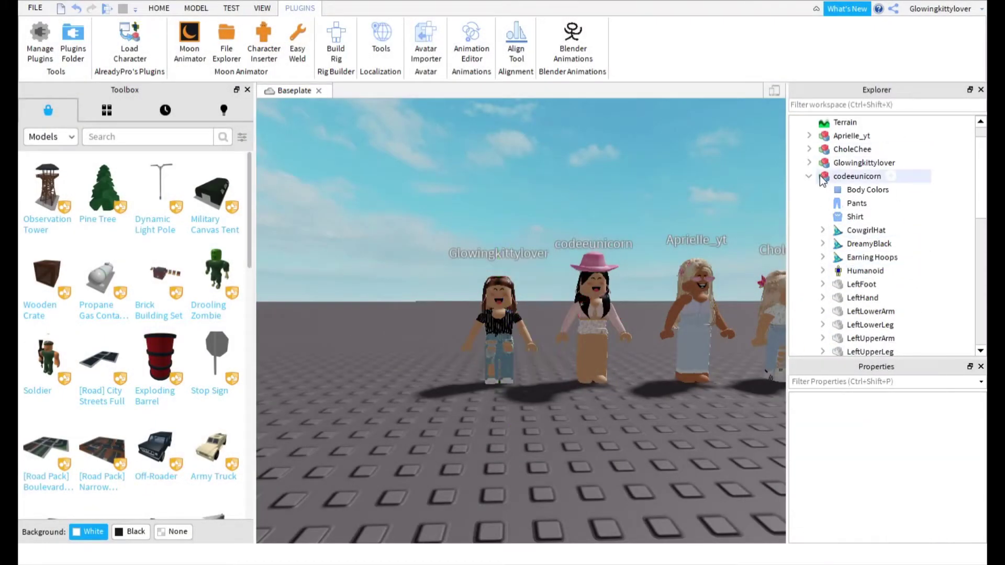
# Transfer the B&BCaramelGlamBangsAccessory from the brown-haired avatar in the black top to the black-striped-shirt avatar and check it up close
pyautogui.click(809, 176)
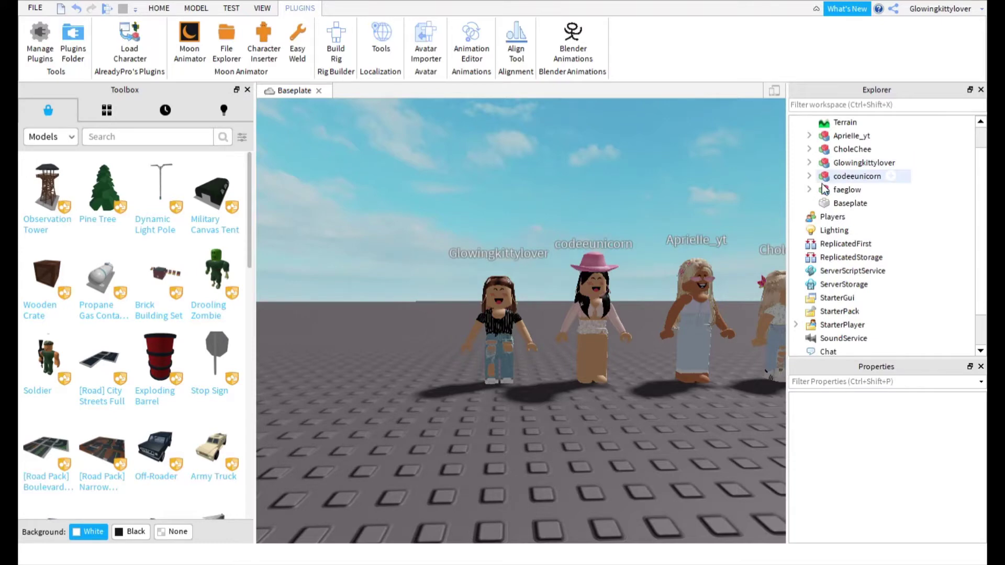
pyautogui.click(810, 189)
pyautogui.scroll(-1, 859, 236)
pyautogui.moveTo(865, 245); pyautogui.dragTo(888, 155)
pyautogui.press('f')
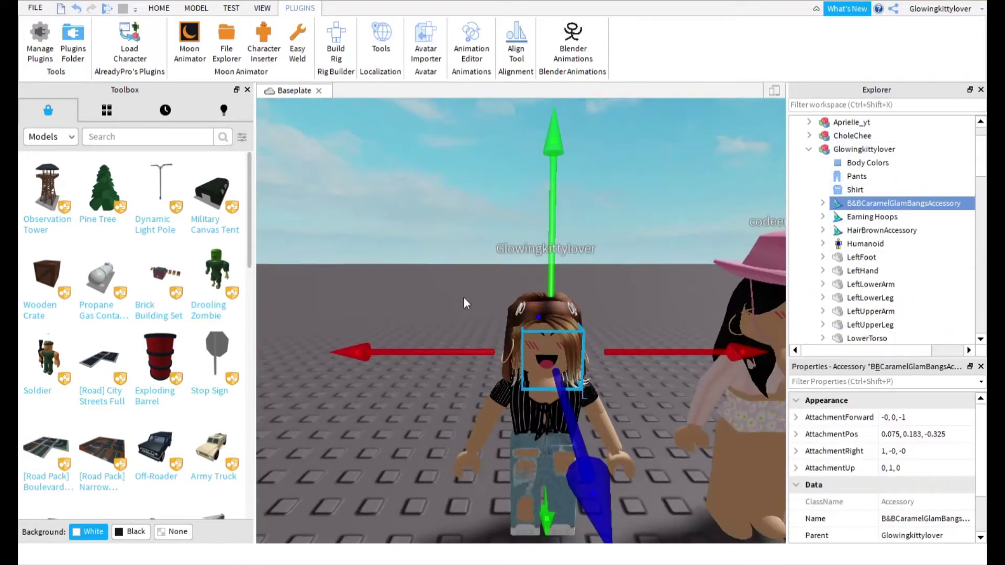
pyautogui.moveTo(424, 370); pyautogui.dragTo(422, 374)
pyautogui.click(454, 287)
pyautogui.press('w')
pyautogui.moveTo(453, 286); pyautogui.dragTo(453, 287, button='right')
pyautogui.press('s')
pyautogui.press('d')
pyautogui.press('w')
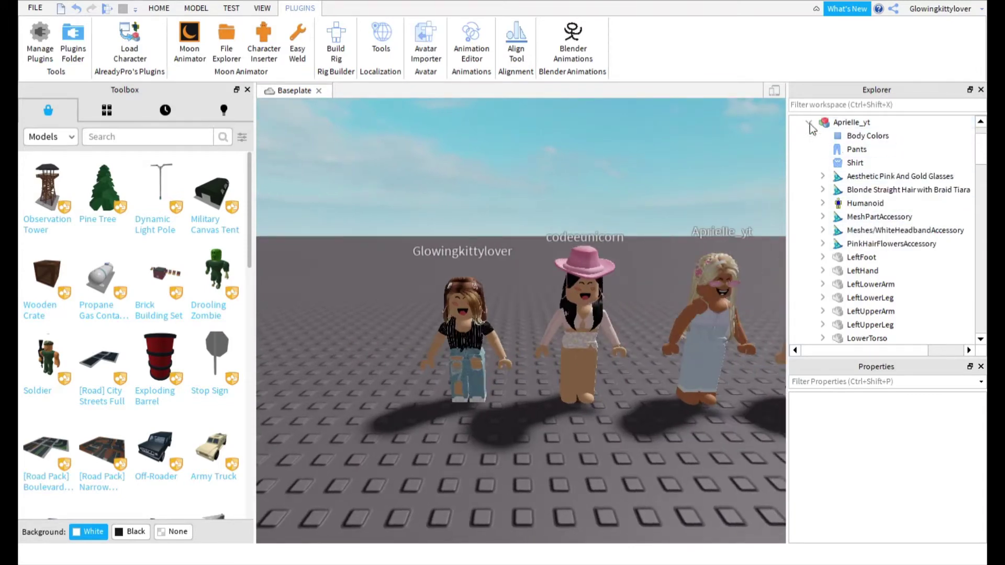
# Transfer the Blonde Straight Hair with Braid Tiara from the avatar in the pale blue outfit to the black-striped-shirt avatar
pyautogui.scroll(-6, 828, 157)
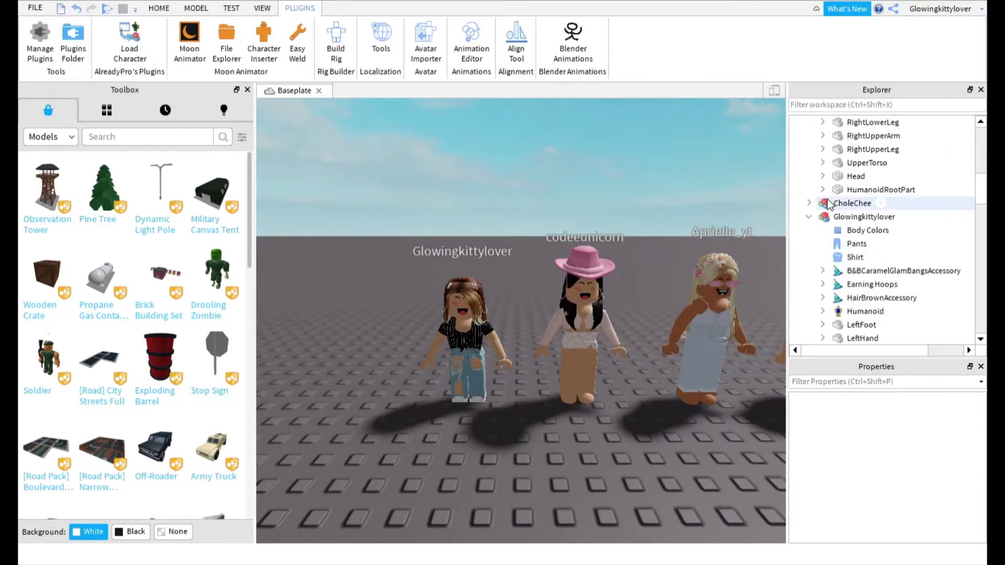
pyautogui.scroll(7, 863, 222)
pyautogui.click(860, 231)
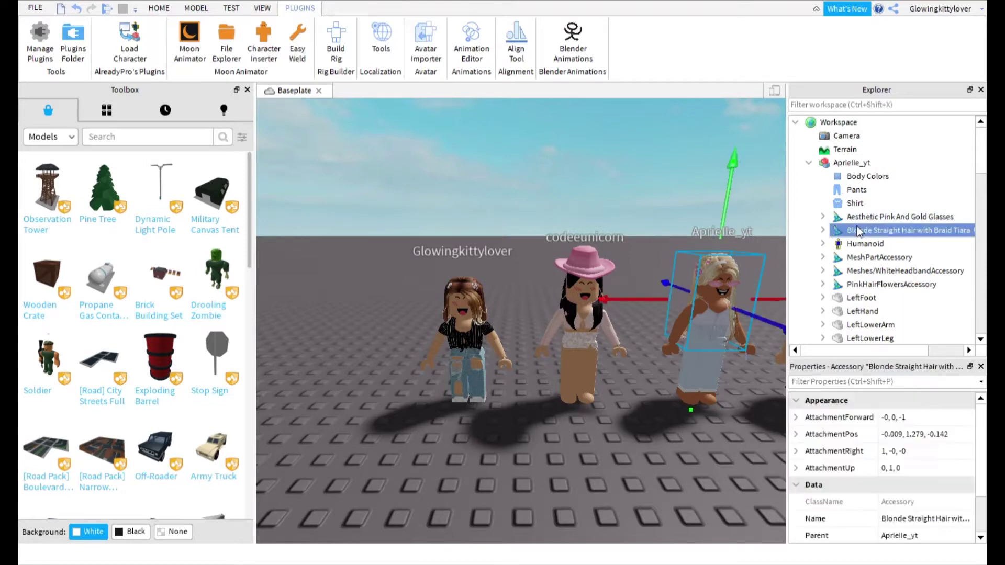
pyautogui.moveTo(866, 309); pyautogui.dragTo(891, 236)
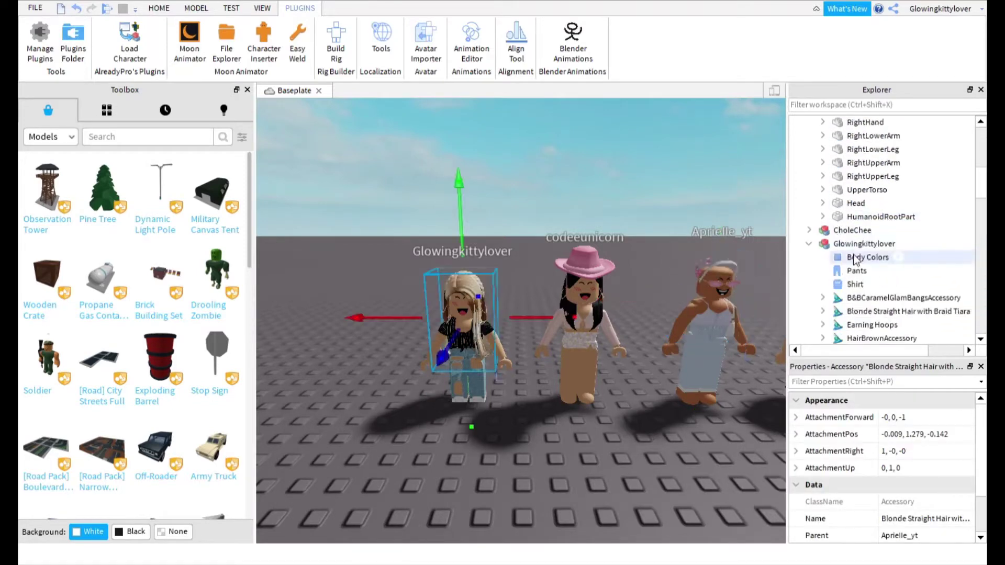
# Transfer the Aesthetic Pink And Gold Glasses from the pale blue outfit avatar to the black-striped-shirt avatar
pyautogui.scroll(5, 873, 244)
pyautogui.scroll(2, 873, 244)
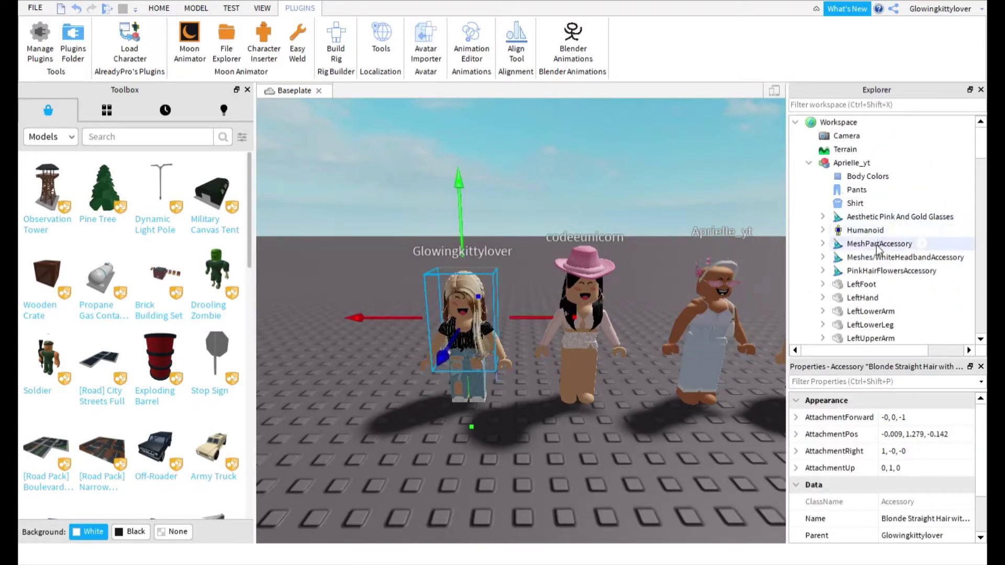
pyautogui.moveTo(873, 219); pyautogui.dragTo(900, 259)
pyautogui.scroll(-1, 870, 233)
# Examine the fit of the combined hair pieces and glasses on the black-striped-shirt avatar from close up and farther away
pyautogui.click(633, 209)
pyautogui.press('w')
pyautogui.press('a')
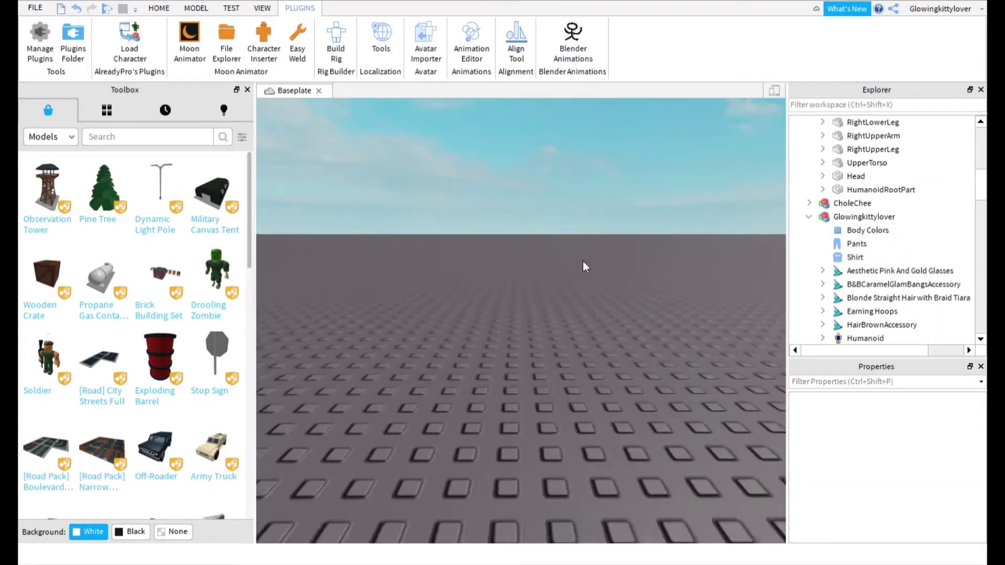
pyautogui.moveTo(595, 316)
pyautogui.mouseDown(button='right')
pyautogui.moveTo(601, 325)
pyautogui.moveTo(585, 309)
pyautogui.mouseUp(button='right')
pyautogui.press('w')
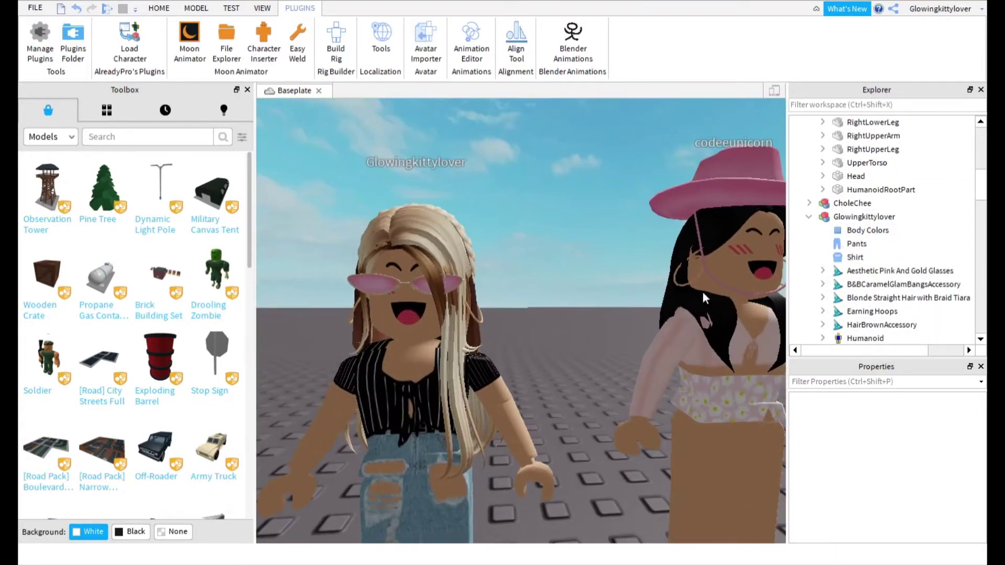
pyautogui.click(872, 271)
pyautogui.press('s')
pyautogui.moveTo(446, 243)
pyautogui.mouseDown(button='right')
pyautogui.moveTo(425, 222)
pyautogui.moveTo(431, 250)
pyautogui.mouseUp(button='right')
pyautogui.press('d')
pyautogui.click(427, 224)
pyautogui.press('w')
pyautogui.click(512, 369)
pyautogui.moveTo(535, 182); pyautogui.dragTo(553, 165)
pyautogui.click(410, 184)
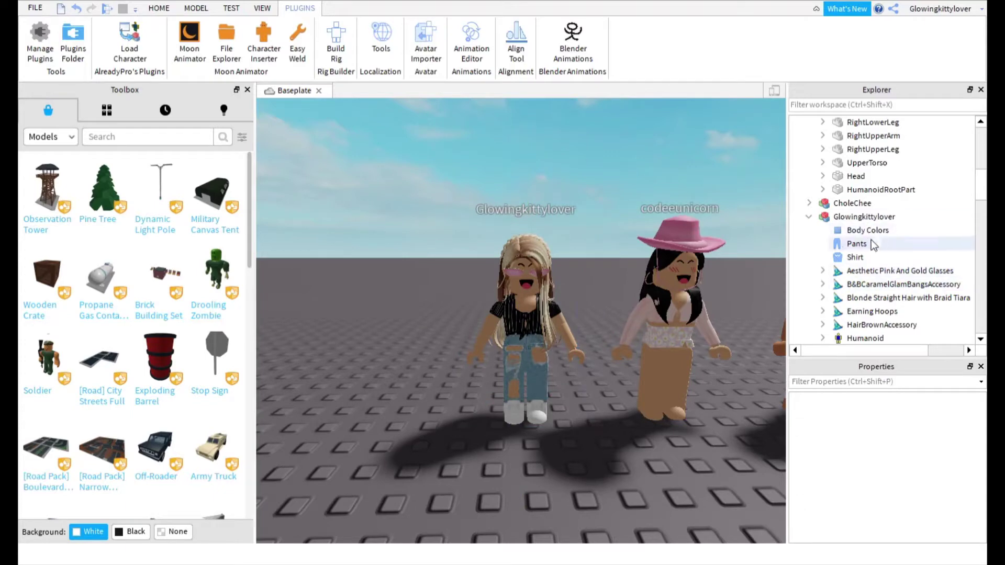
# Delete the HairBrownAccessory from the black-striped-shirt avatar, undoing and redoing the deletion to compare the hair
pyautogui.scroll(-2, 862, 312)
pyautogui.click(863, 299)
pyautogui.press('Delete')
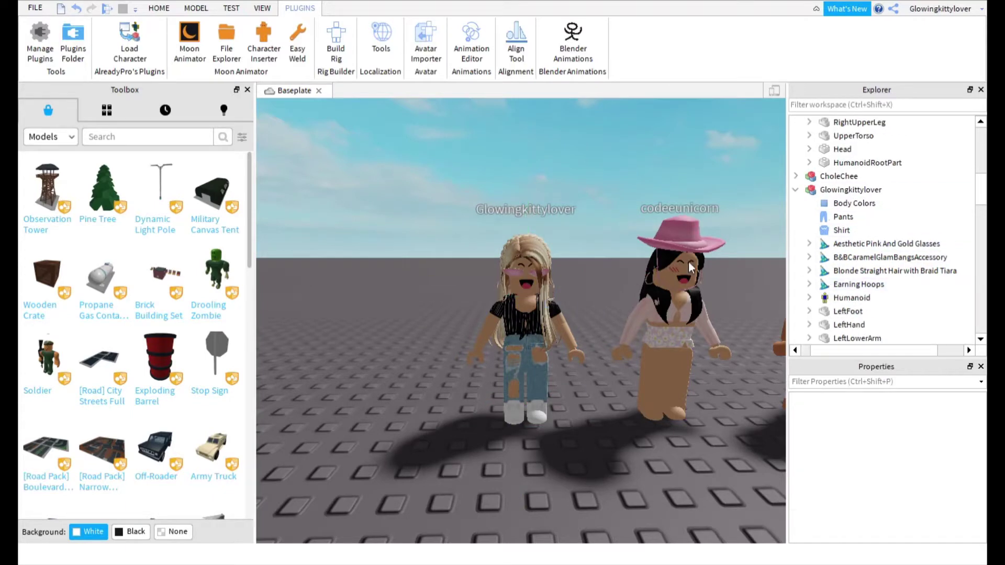
pyautogui.moveTo(690, 264); pyautogui.dragTo(558, 236, button='right')
pyautogui.press('d')
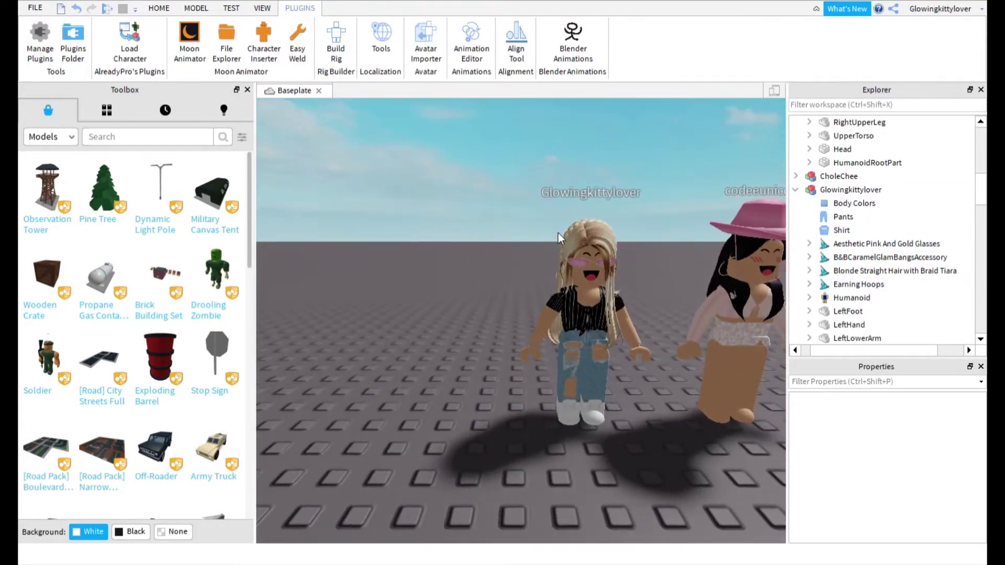
pyautogui.hotkey('ctrl', 'z')
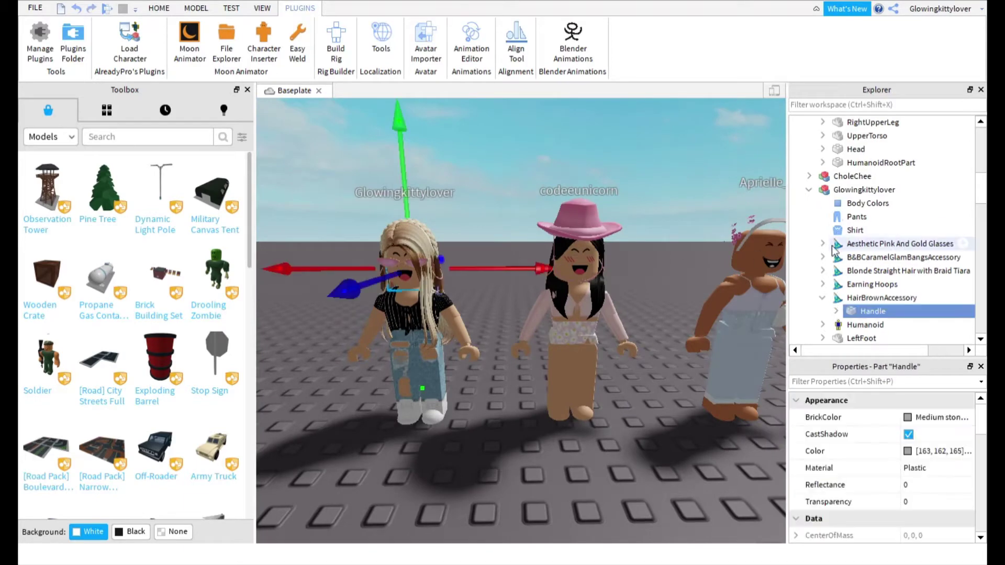
pyautogui.hotkey('ctrl', 'y')
# Delete the Blonde Straight Hair with Braid Tiara from the black-striped-shirt avatar
pyautogui.press('d')
pyautogui.moveTo(690, 154); pyautogui.dragTo(636, 155, button='right')
pyautogui.click(873, 271)
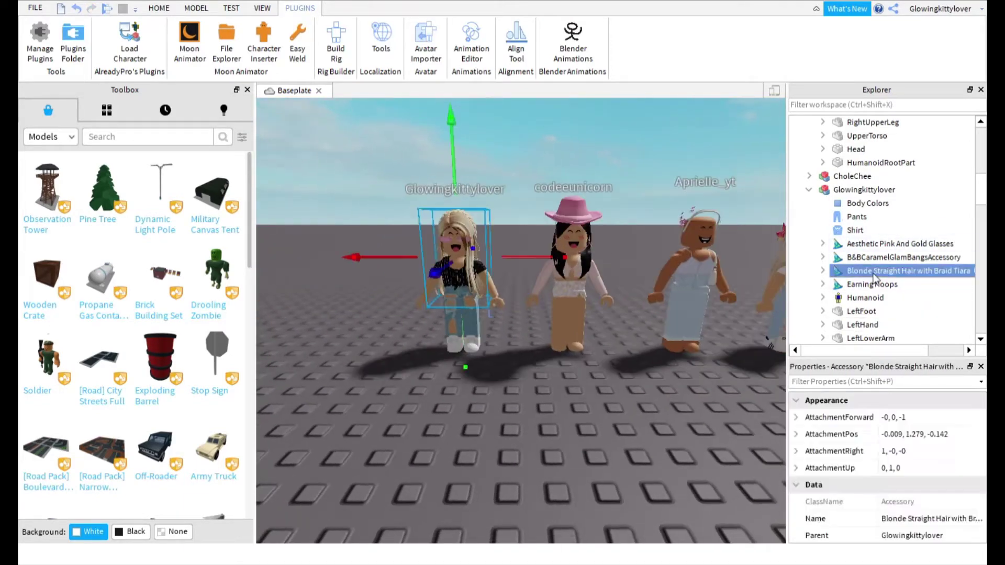
pyautogui.press('Delete')
# Look through the parts of the blonde avatar in light ripped jeans, including its Humanoid, HumanoidRootPart, Head and LeftFoot
pyautogui.click(796, 177)
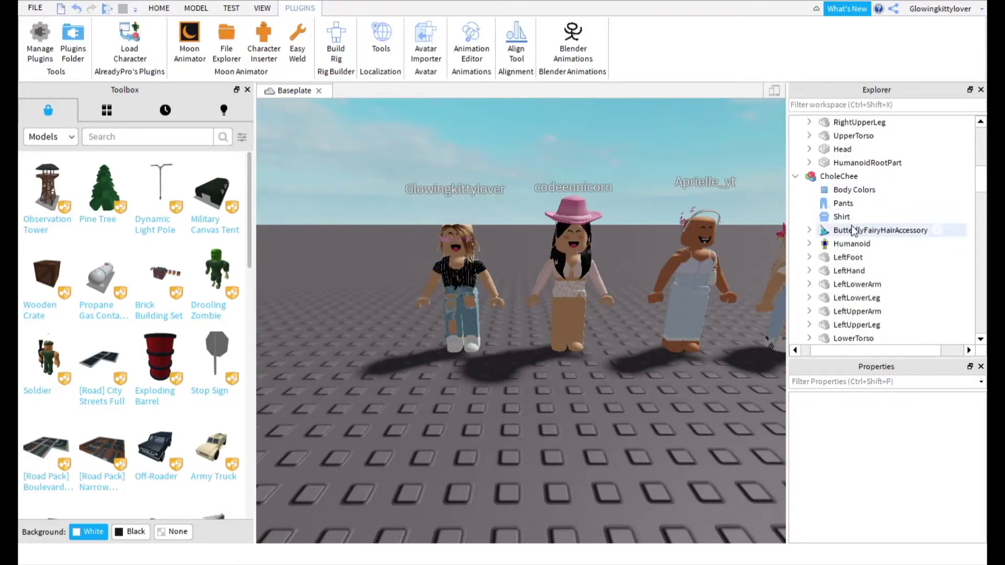
pyautogui.scroll(-2, 863, 233)
pyautogui.scroll(10, 864, 236)
pyautogui.scroll(-10, 866, 233)
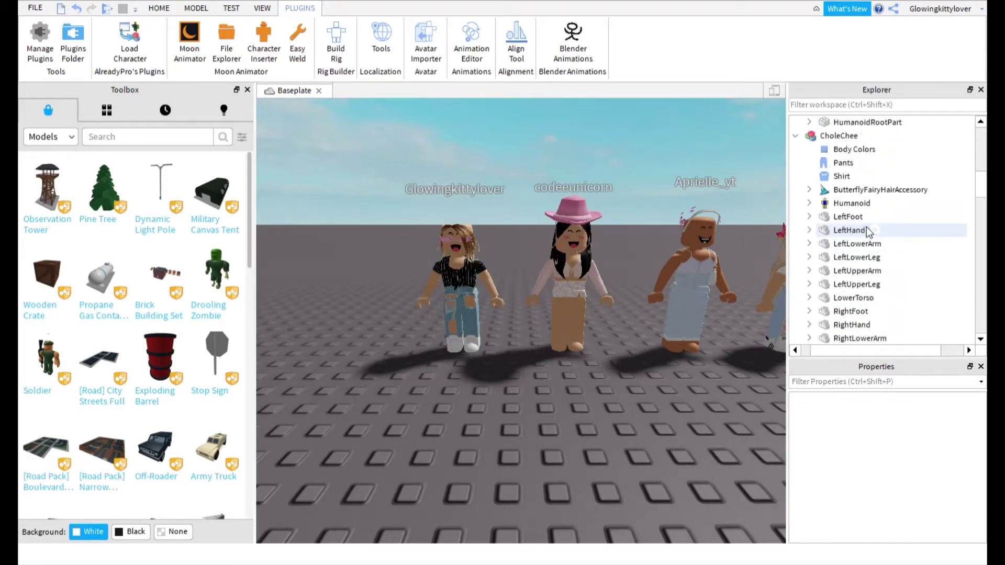
pyautogui.scroll(-2, 840, 249)
pyautogui.click(848, 244)
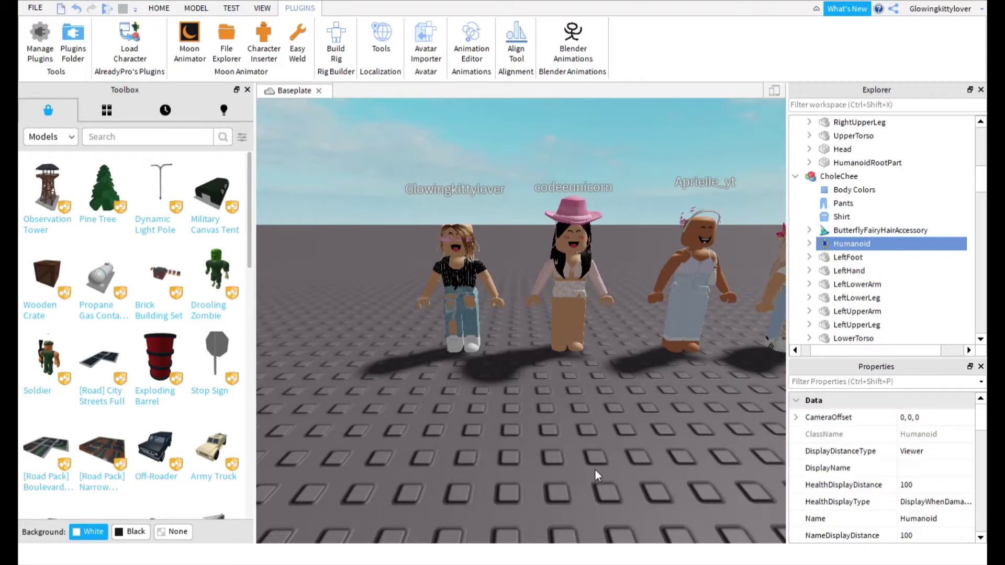
pyautogui.scroll(-5, 846, 244)
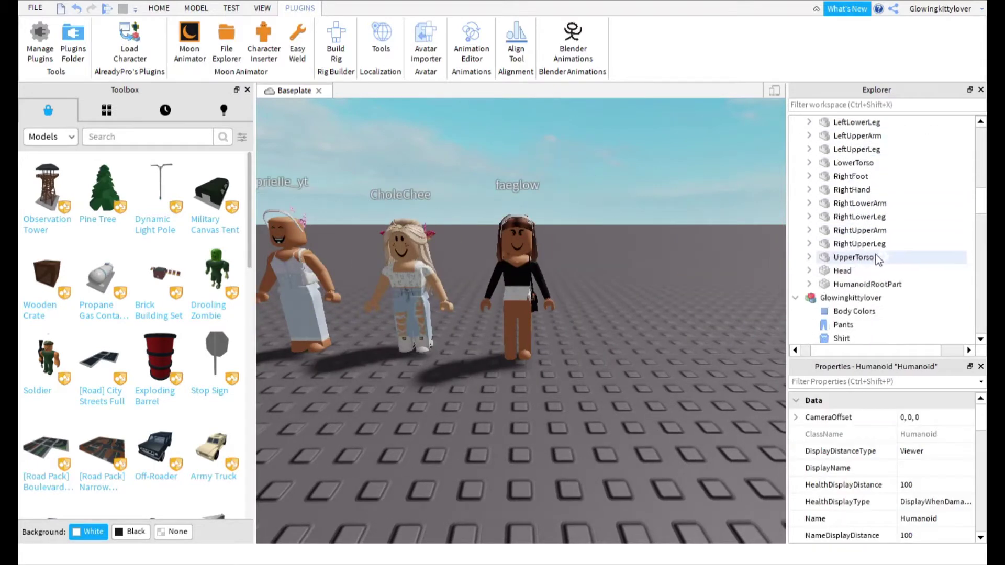
pyautogui.click(830, 244)
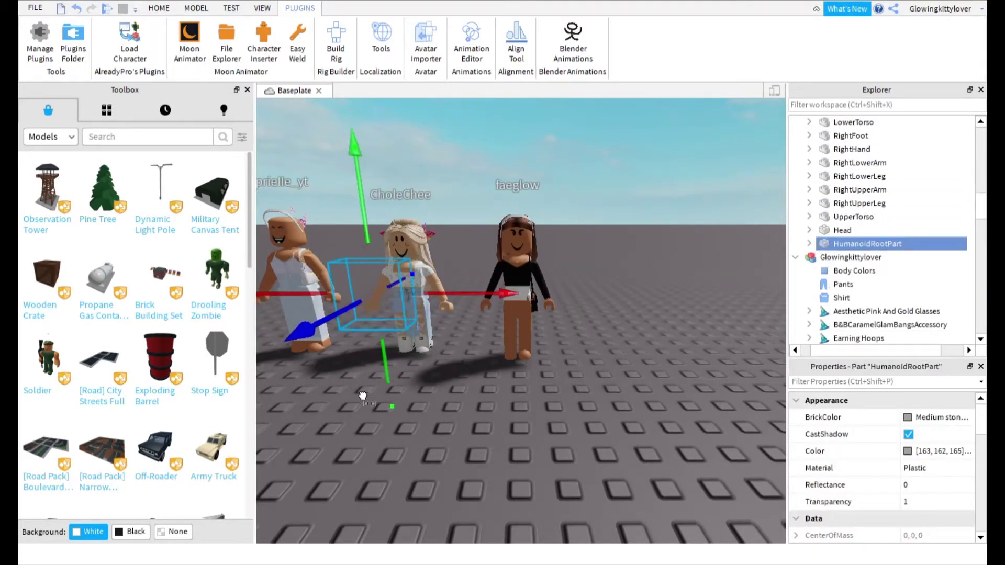
pyautogui.click(842, 230)
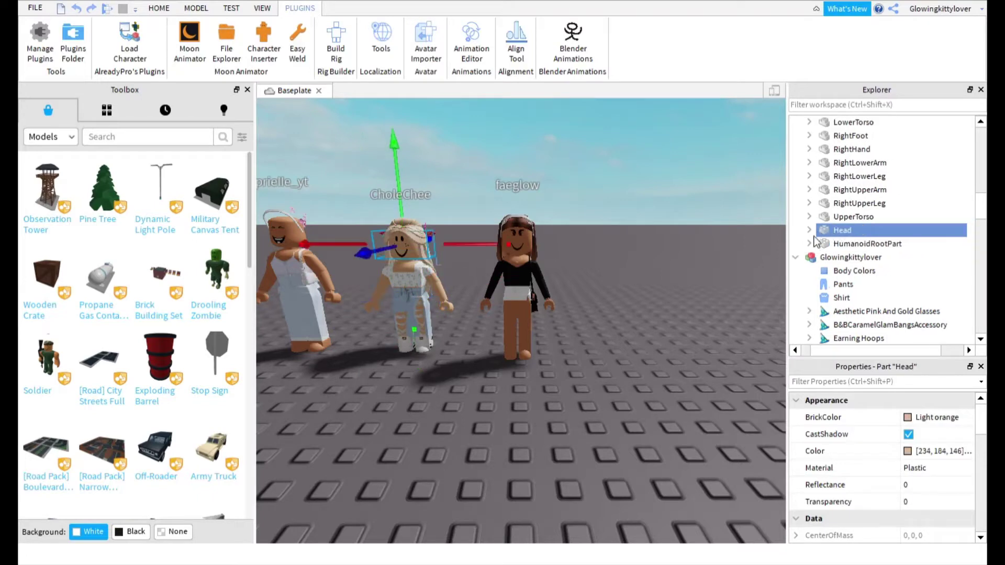
pyautogui.scroll(5, 824, 215)
pyautogui.click(839, 219)
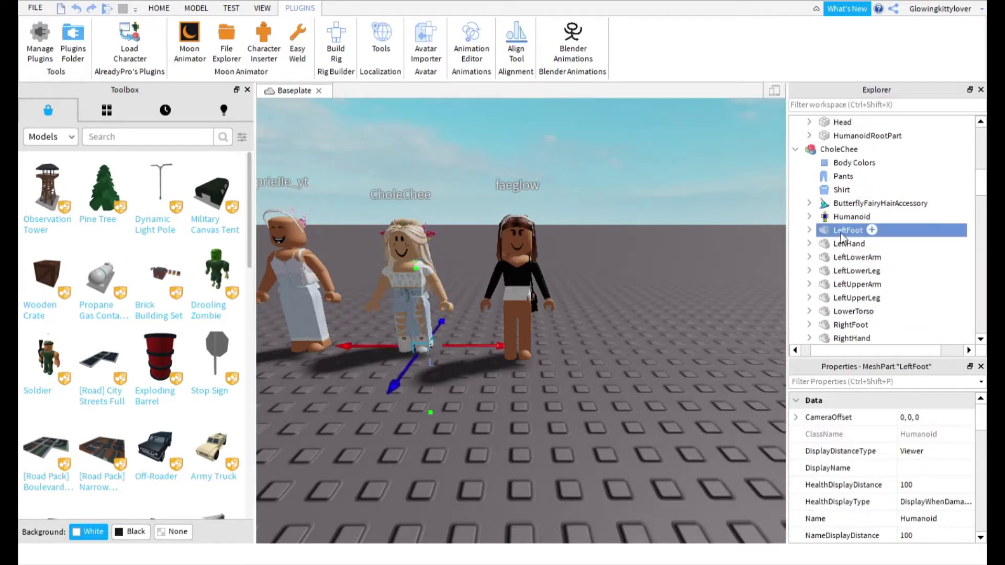
# Remove the blonde avatar in light ripped jeans and move the black-top avatar beside the pale blue outfit avatar
pyautogui.click(795, 150)
pyautogui.click(839, 149)
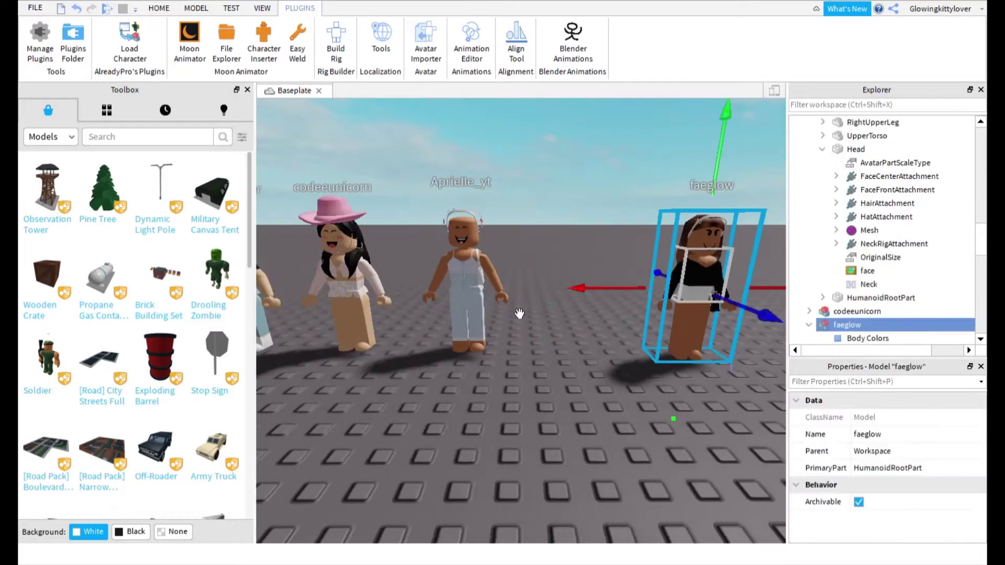
pyautogui.moveTo(615, 315); pyautogui.dragTo(478, 315)
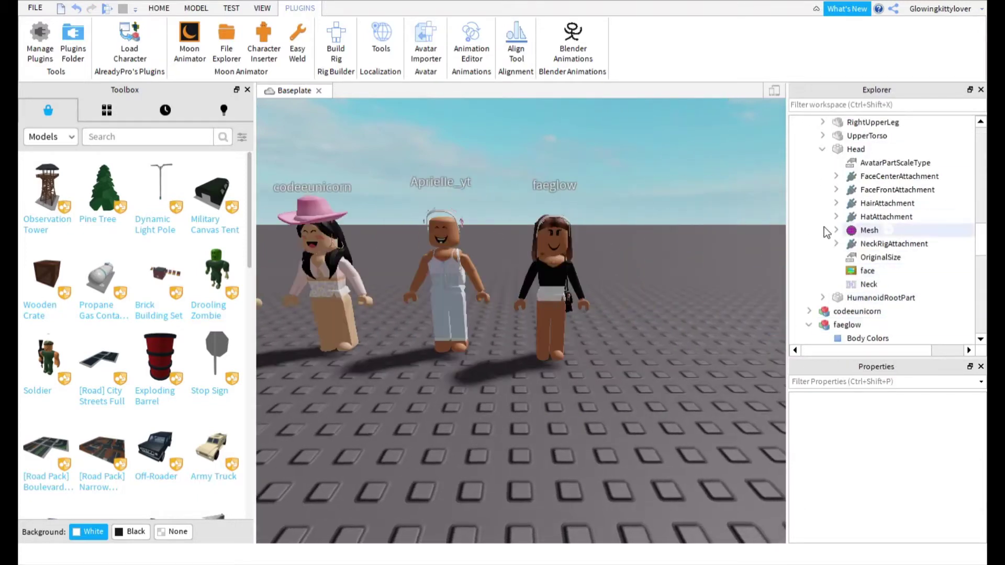
# Move the HairBrownAccessory from the black-top avatar's model into the black-striped-shirt avatar's model
pyautogui.scroll(4, 826, 232)
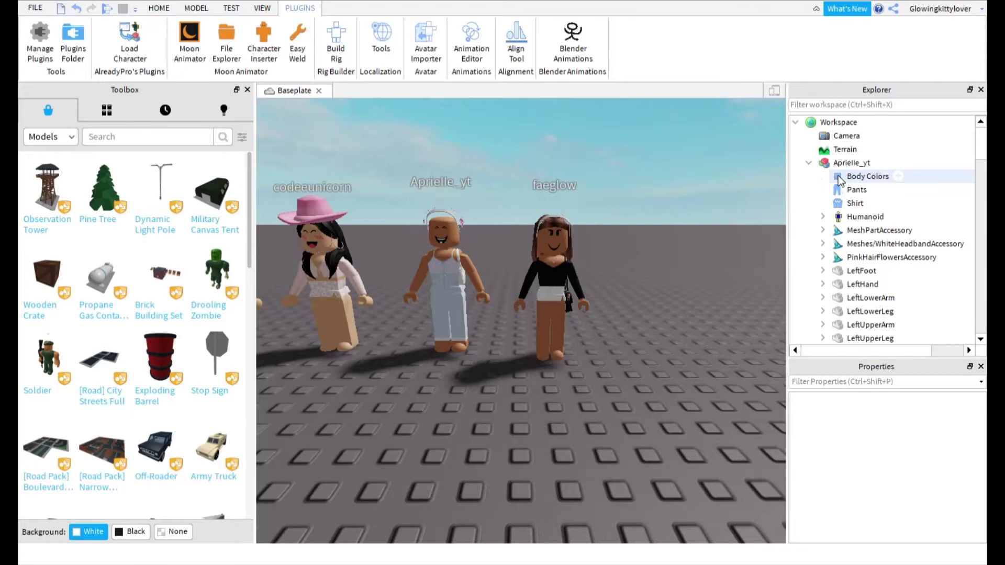
pyautogui.click(841, 177)
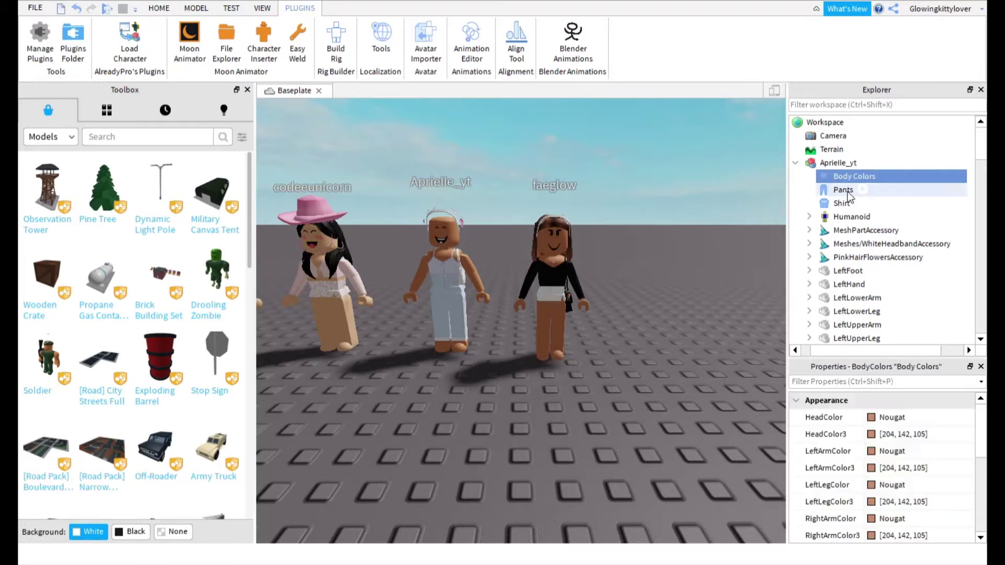
pyautogui.click(853, 190)
pyautogui.scroll(-5, 844, 208)
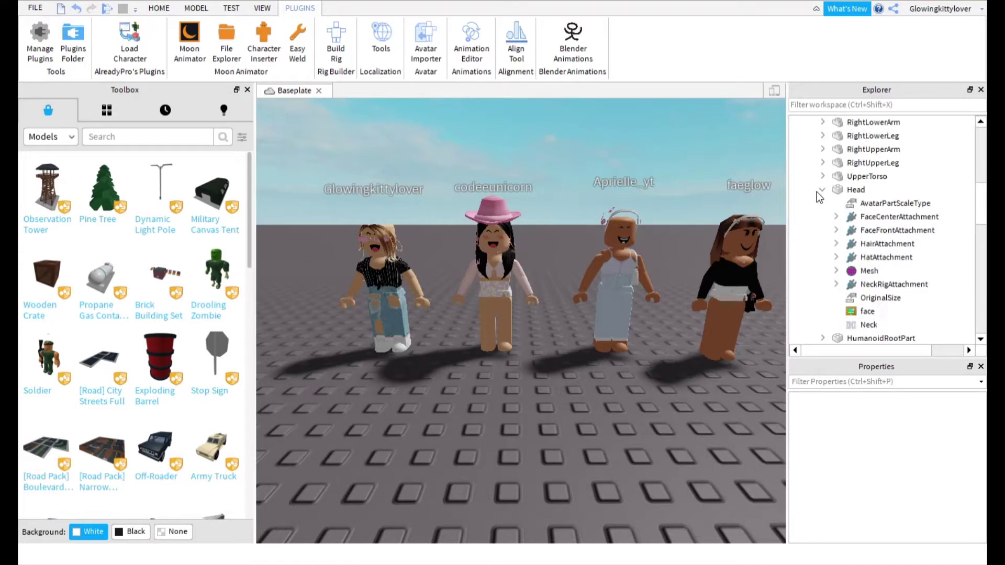
pyautogui.scroll(-5, 859, 251)
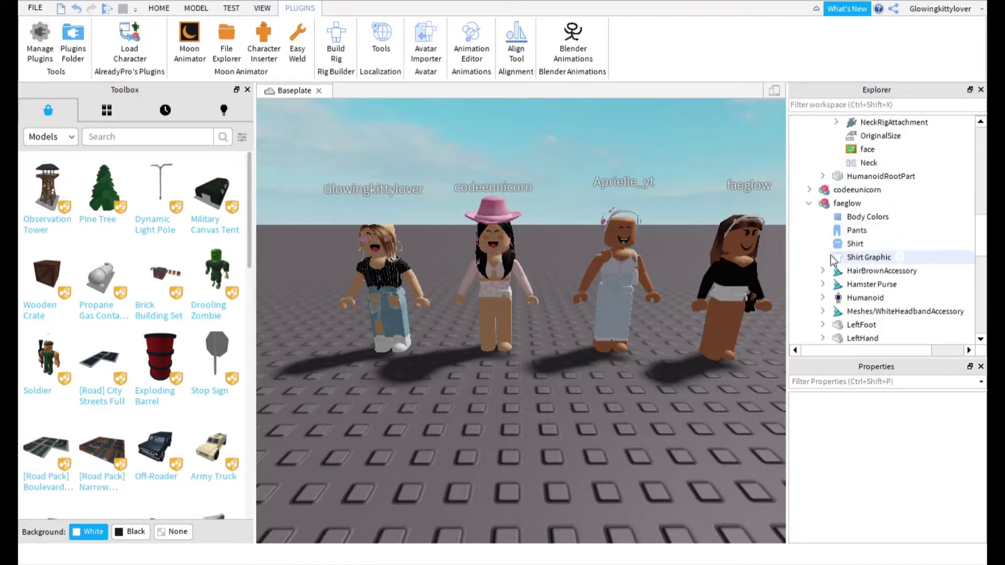
pyautogui.moveTo(853, 246); pyautogui.dragTo(863, 181)
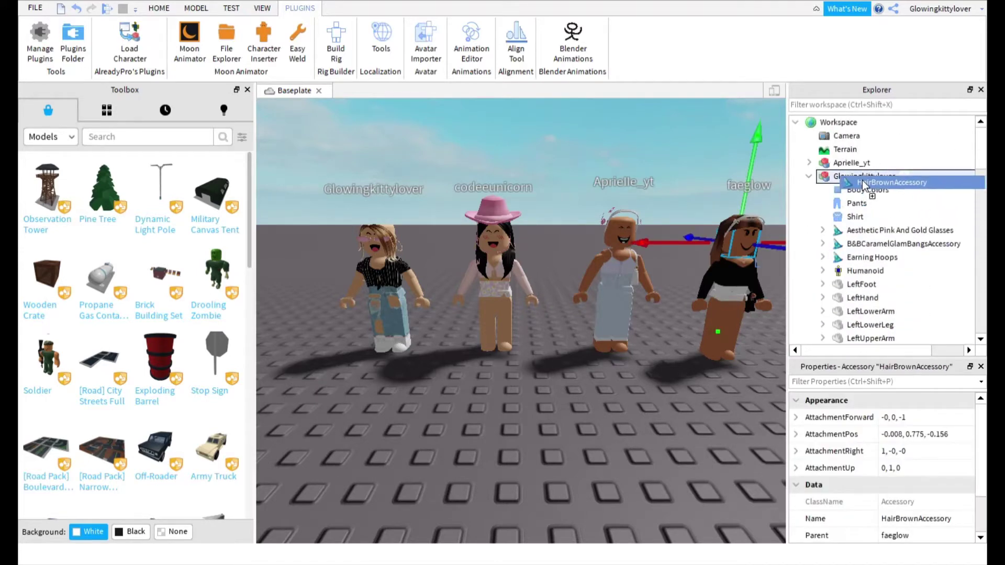
# Move the DreamyBlack hair from the pink-hat avatar's model into the black-striped-shirt avatar's model
pyautogui.scroll(-8, 877, 209)
pyautogui.scroll(-1, 876, 209)
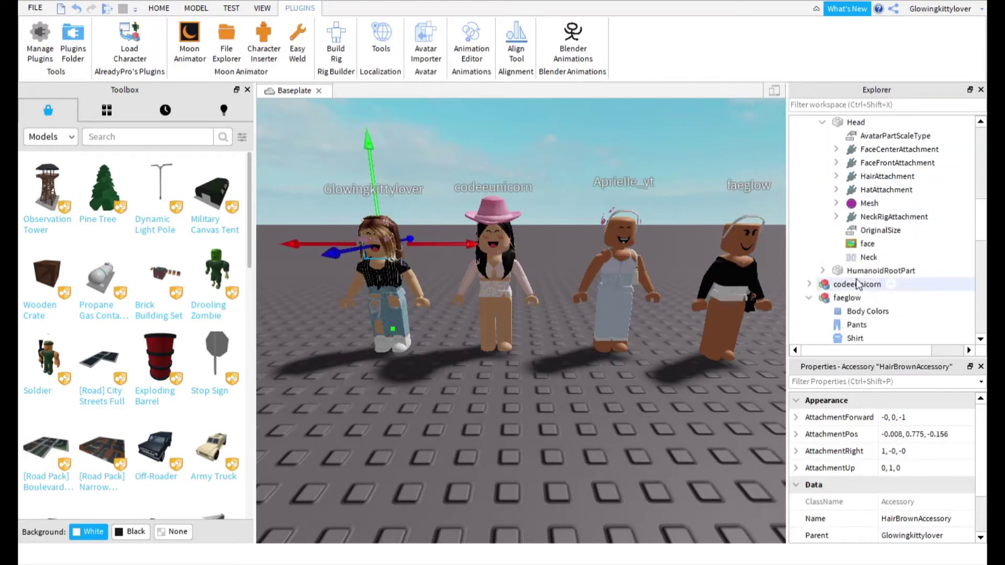
pyautogui.click(858, 285)
pyautogui.click(809, 286)
pyautogui.scroll(-2, 856, 263)
pyautogui.click(857, 270)
pyautogui.scroll(15, 858, 269)
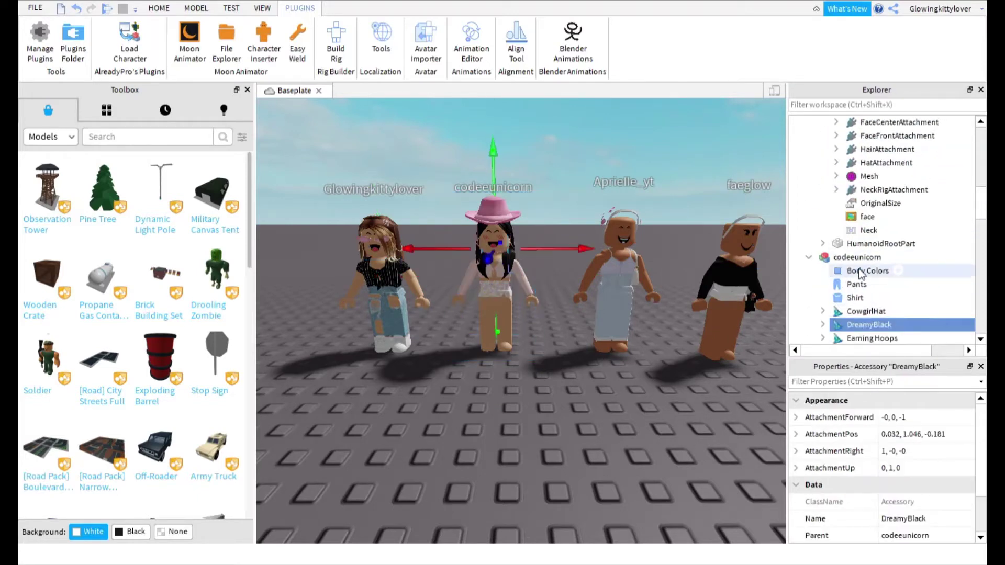
pyautogui.moveTo(849, 180); pyautogui.dragTo(851, 178)
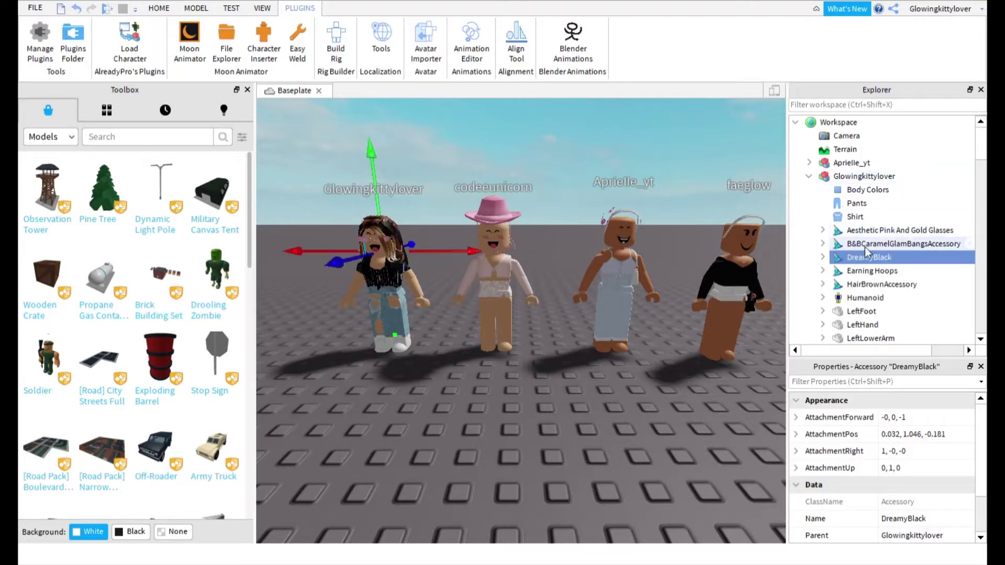
# Compare the B&BCaramelGlamBangsAccessory and HairBrownAccessory on the black-striped-shirt avatar, undoing the last change
pyautogui.click(859, 241)
pyautogui.click(854, 283)
pyautogui.scroll(-5, 900, 279)
pyautogui.hotkey('ctrl', 'z')
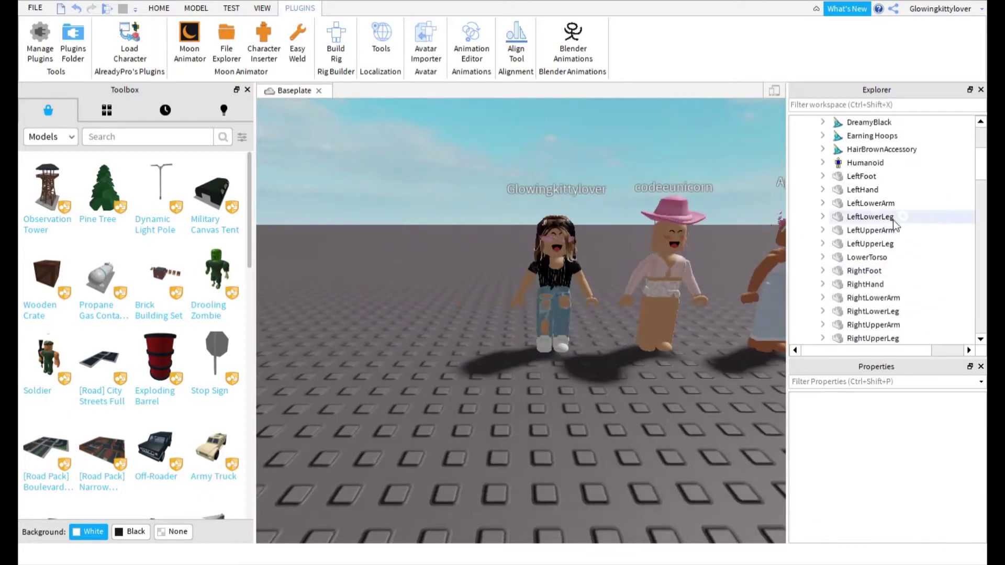
pyautogui.scroll(1, 866, 169)
pyautogui.click(866, 164)
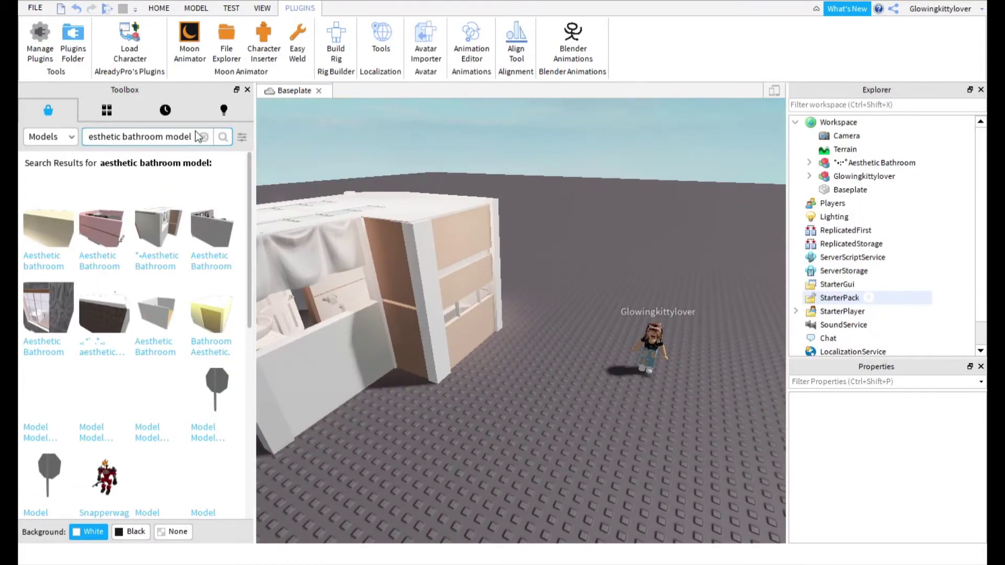
# Search the model library for "adopt me dog" and insert the yellow Adopt me Dog beside the bathroom
pyautogui.tripleClick(168, 137)
pyautogui.write('adopt me dog')
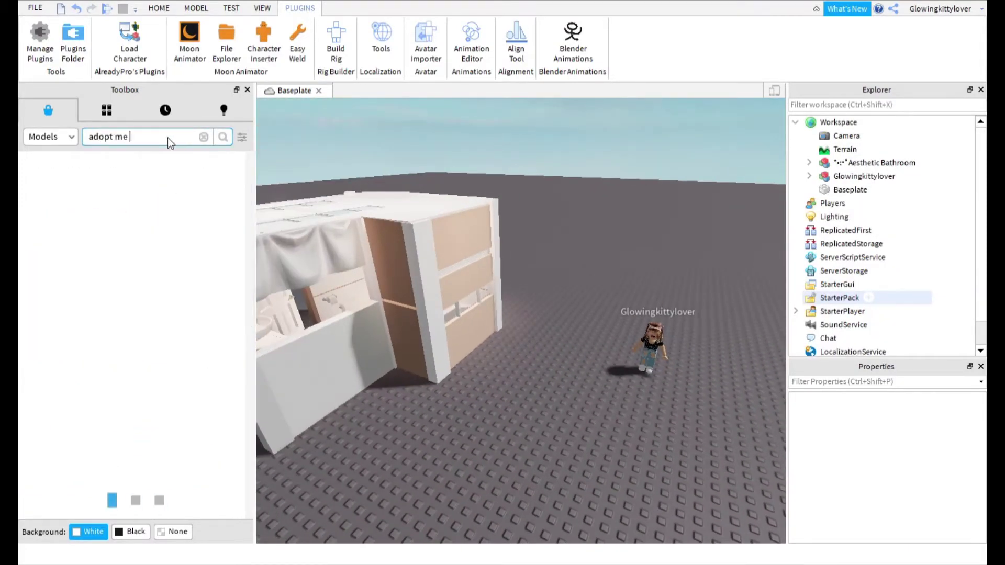
pyautogui.press('Return')
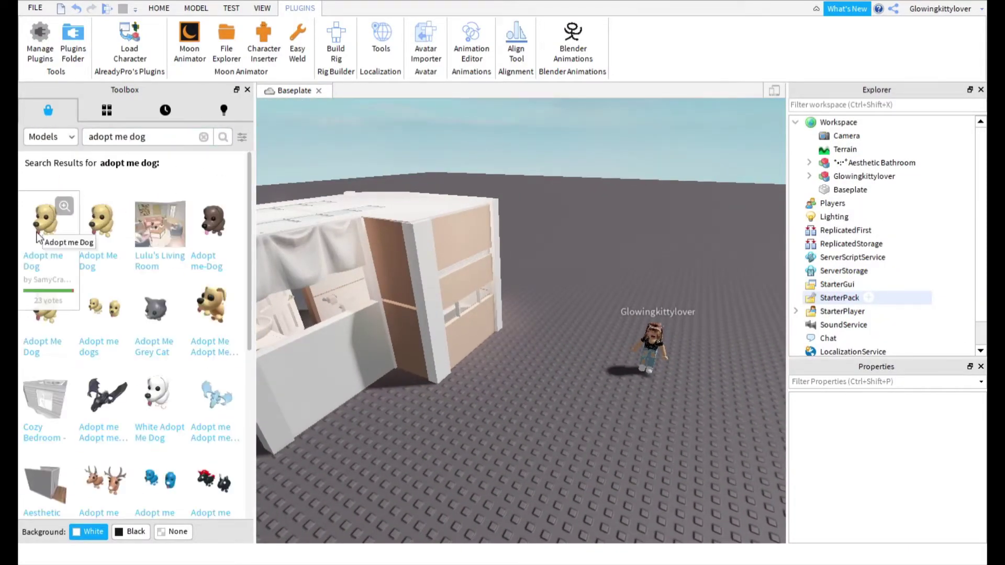
pyautogui.moveTo(46, 225); pyautogui.dragTo(521, 394)
pyautogui.moveTo(521, 394); pyautogui.dragTo(537, 309, button='right')
pyautogui.moveTo(538, 309); pyautogui.dragTo(469, 260)
pyautogui.click(412, 207)
pyautogui.moveTo(413, 208); pyautogui.dragTo(460, 233, button='right')
pyautogui.click(461, 233)
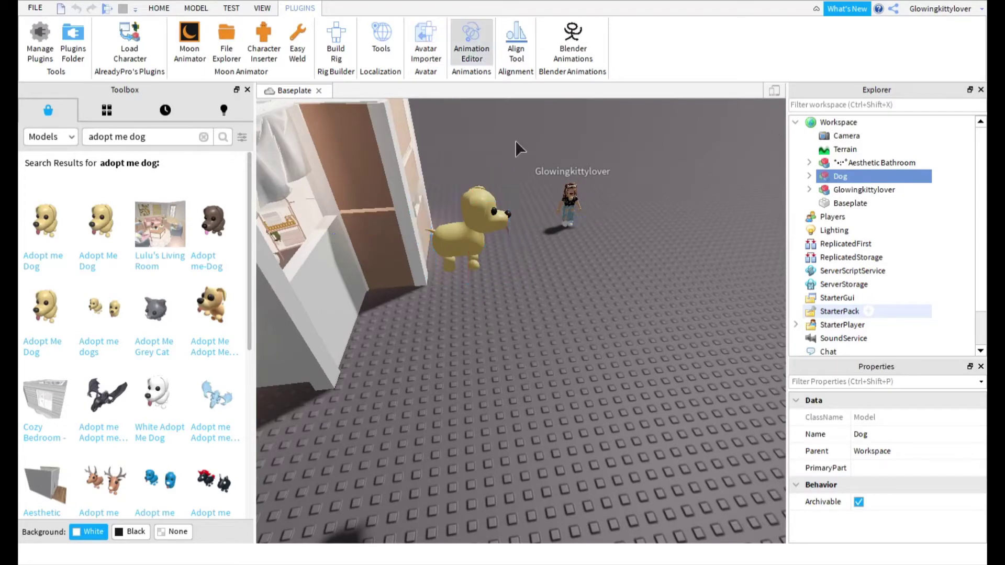
# Select the whole Dog model instead of only its PetModel and move it along the bathroom building
pyautogui.click(591, 239)
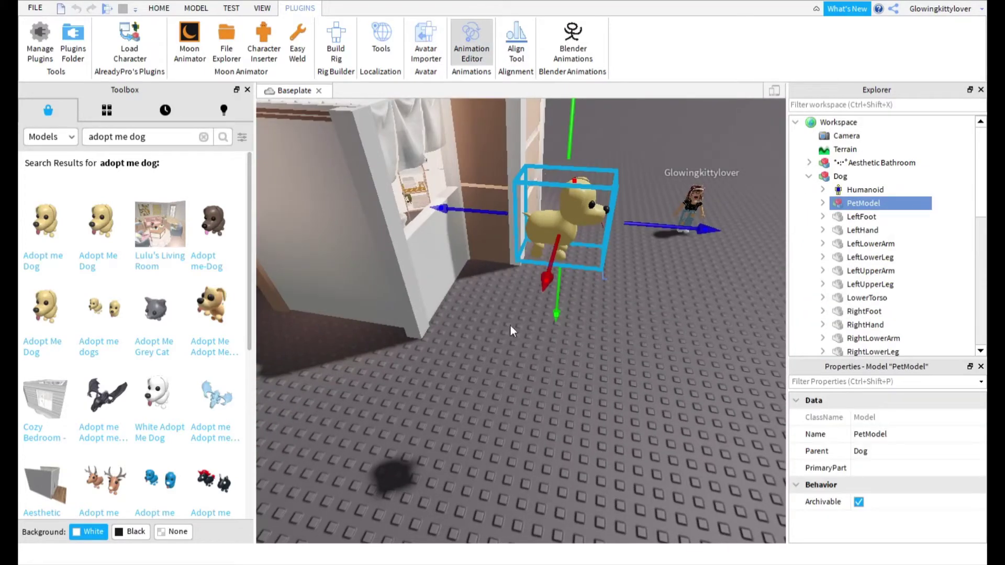
pyautogui.click(501, 355)
pyautogui.moveTo(501, 355); pyautogui.dragTo(578, 456, button='right')
pyautogui.click(531, 255)
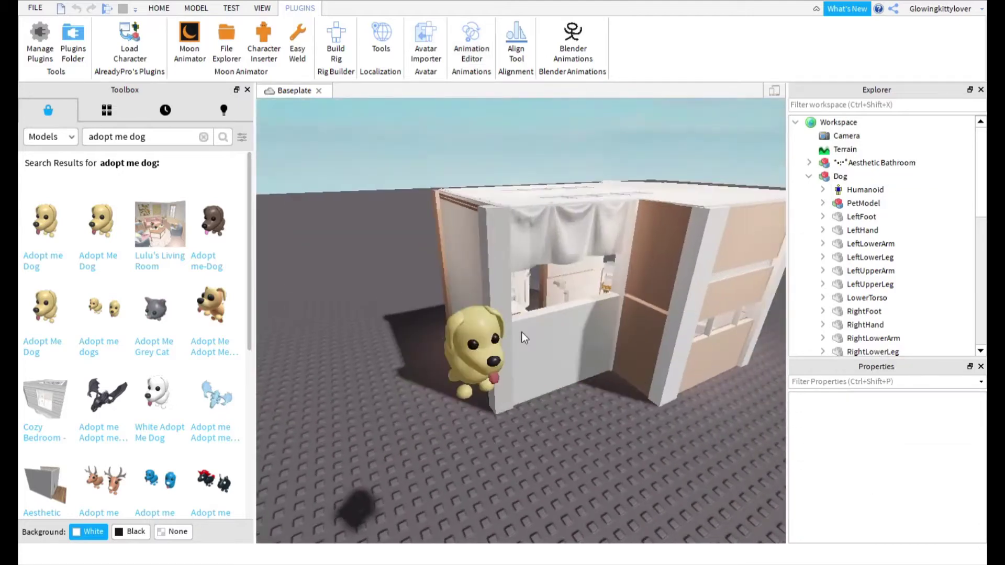
pyautogui.moveTo(522, 336); pyautogui.dragTo(747, 317)
pyautogui.moveTo(745, 312); pyautogui.dragTo(469, 228, button='right')
pyautogui.moveTo(469, 228); pyautogui.dragTo(337, 193)
pyautogui.moveTo(338, 192); pyautogui.dragTo(471, 231, button='right')
pyautogui.moveTo(550, 351); pyautogui.dragTo(461, 361)
pyautogui.moveTo(461, 362); pyautogui.dragTo(504, 382, button='right')
pyautogui.moveTo(504, 356); pyautogui.dragTo(569, 353)
# Move the Dog model inside the bathroom, toward the bathtub side
pyautogui.moveTo(419, 201); pyautogui.dragTo(458, 301)
pyautogui.scroll(-5, 450, 445)
pyautogui.moveTo(449, 445); pyautogui.dragTo(474, 394, button='right')
pyautogui.scroll(4, 474, 394)
pyautogui.moveTo(402, 367); pyautogui.dragTo(405, 434)
pyautogui.scroll(-4, 404, 430)
pyautogui.moveTo(513, 400); pyautogui.dragTo(512, 398, button='right')
pyautogui.moveTo(383, 355); pyautogui.dragTo(407, 357)
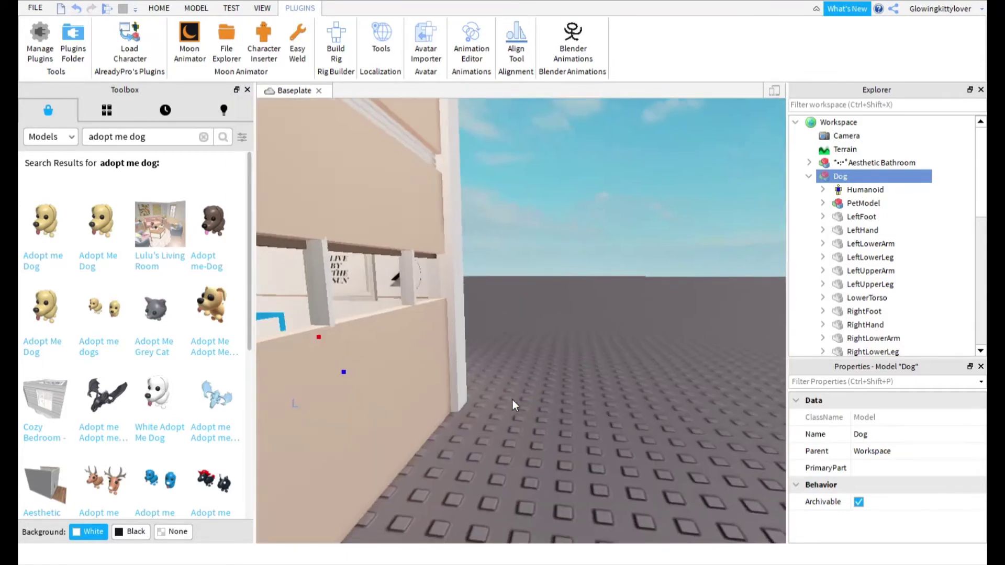
# Position the Dog model over the bathtub and lower it into the tub
pyautogui.moveTo(419, 310); pyautogui.dragTo(419, 309, button='right')
pyautogui.scroll(-3, 419, 310)
pyautogui.moveTo(498, 296); pyautogui.dragTo(504, 295)
pyautogui.moveTo(504, 296); pyautogui.dragTo(504, 296, button='right')
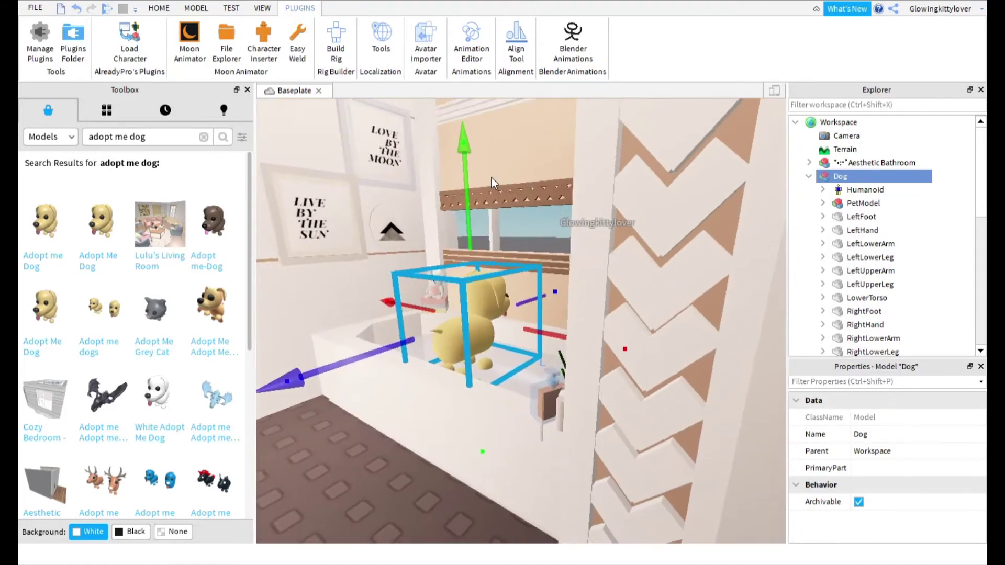
pyautogui.moveTo(464, 151); pyautogui.dragTo(463, 188)
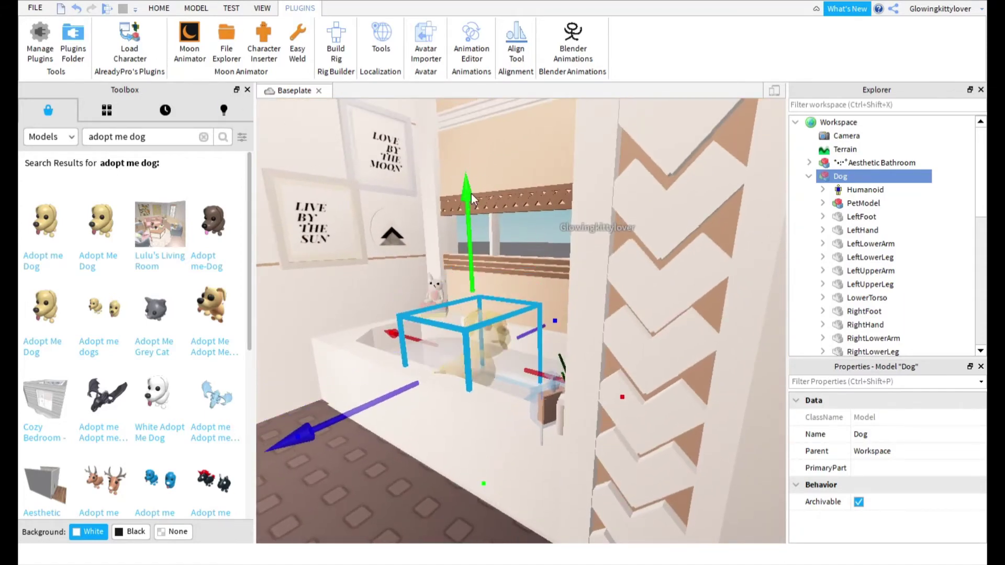
# Rotate the dog in the bathtub to face out toward the room, undoing one wrong turn
pyautogui.click(196, 8)
pyautogui.click(123, 39)
pyautogui.moveTo(431, 297); pyautogui.dragTo(431, 298, button='right')
pyautogui.moveTo(506, 414); pyautogui.dragTo(405, 419)
pyautogui.moveTo(407, 424); pyautogui.dragTo(403, 303, button='right')
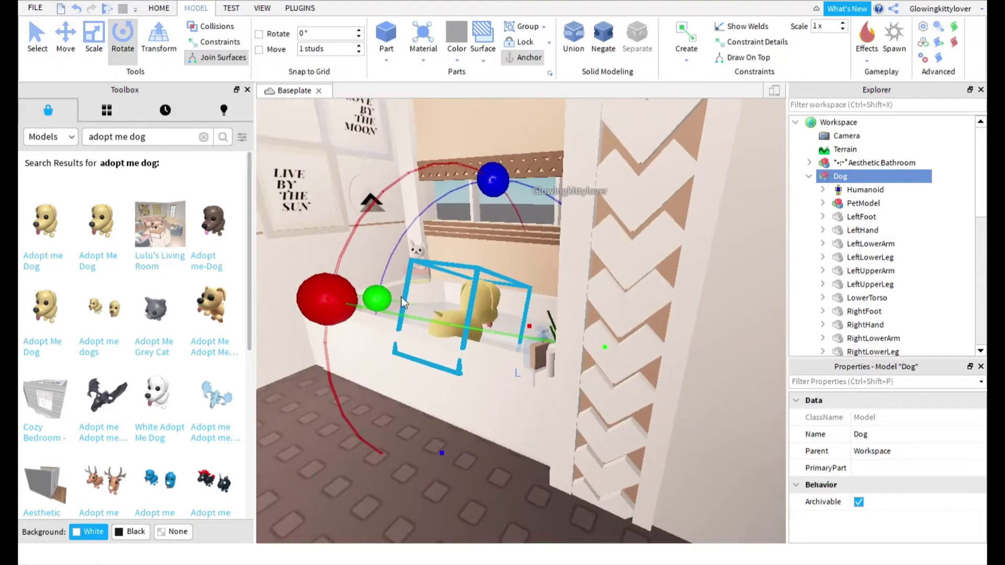
pyautogui.moveTo(341, 320); pyautogui.dragTo(445, 322)
pyautogui.hotkey('ctrl', 'z')
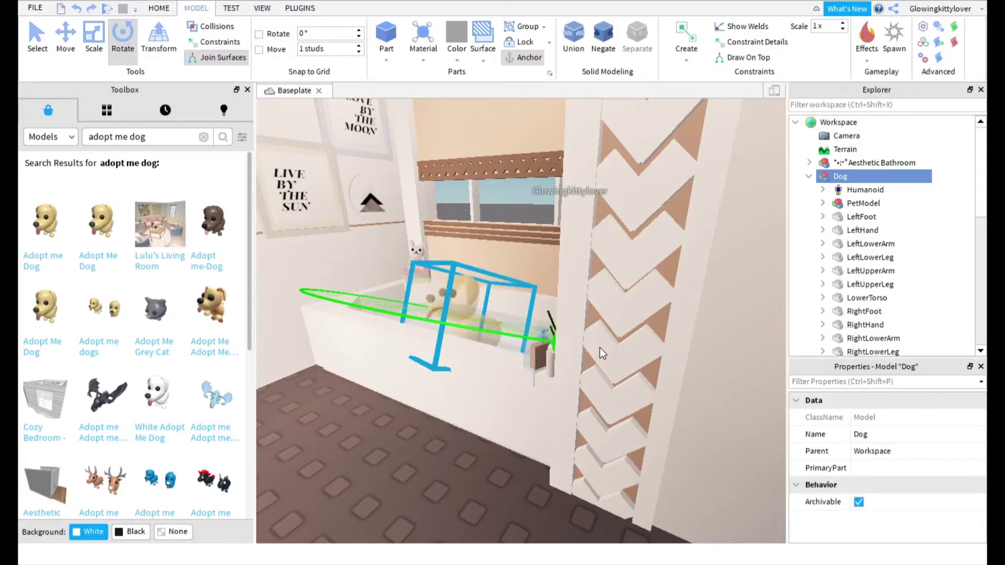
pyautogui.moveTo(620, 350); pyautogui.dragTo(564, 273)
# Shift the dog against the bathtub's front edge and sink it slightly lower into the tub
pyautogui.moveTo(564, 274); pyautogui.dragTo(563, 274, button='right')
pyautogui.scroll(-5, 592, 297)
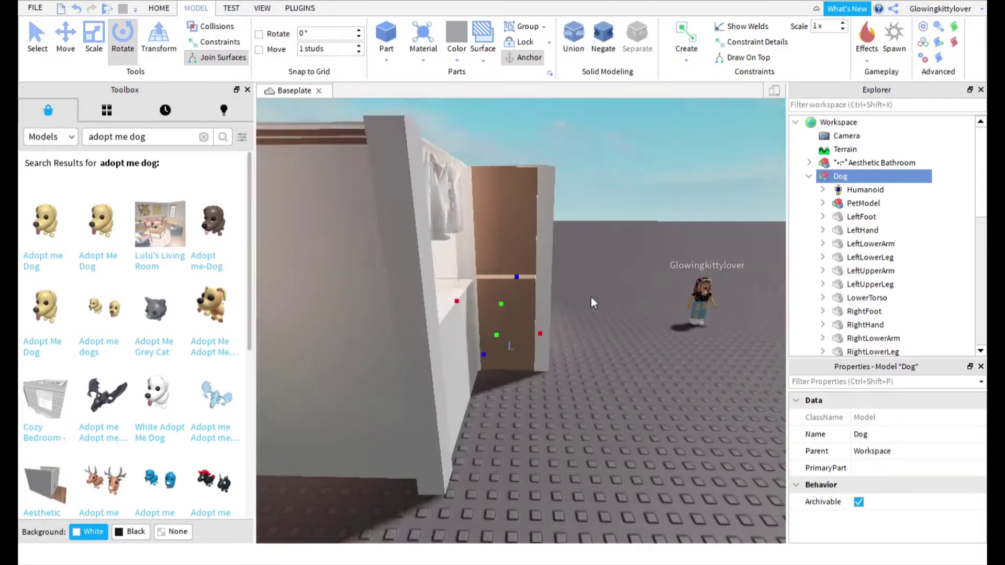
pyautogui.click(594, 300)
pyautogui.scroll(5, 607, 324)
pyautogui.moveTo(608, 325); pyautogui.dragTo(607, 324, button='right')
pyautogui.click(605, 325)
pyautogui.moveTo(588, 278); pyautogui.dragTo(587, 278, button='right')
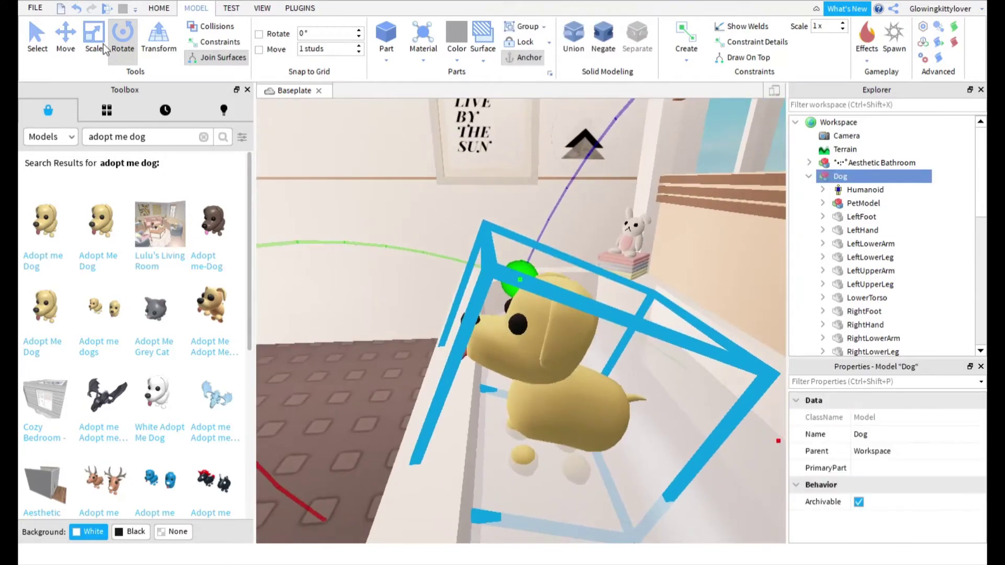
pyautogui.click(70, 42)
pyautogui.moveTo(352, 315); pyautogui.dragTo(396, 330)
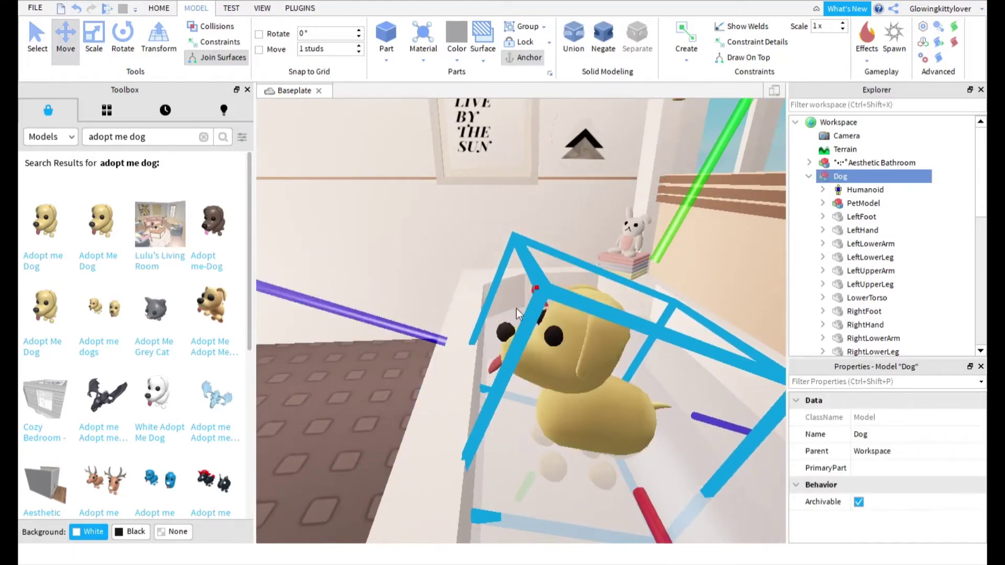
pyautogui.hotkey('ctrl', '4')
pyautogui.click(77, 39)
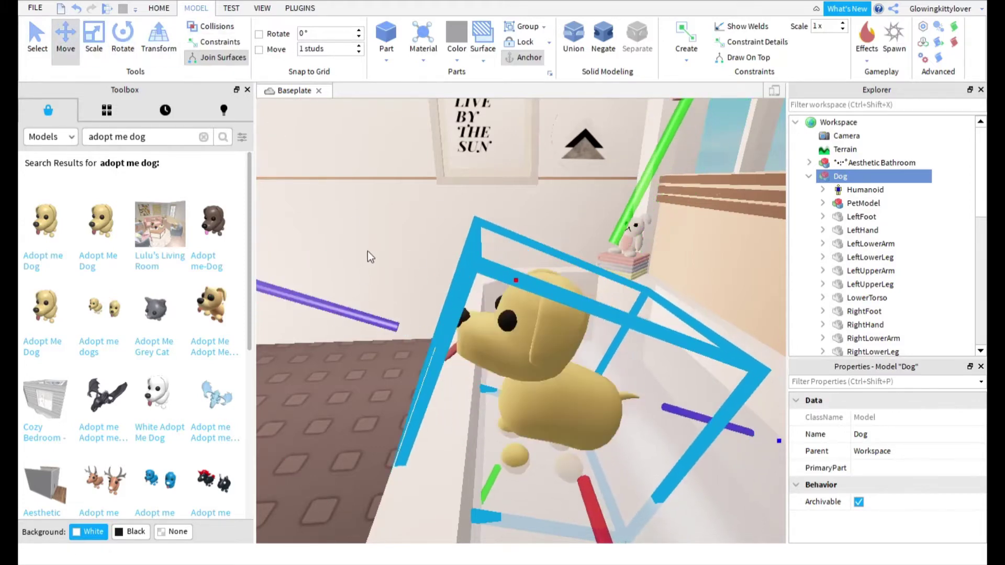
pyautogui.moveTo(645, 186); pyautogui.dragTo(628, 230)
# Adjust the dog's tilt in the bathtub with the Rotate tool
pyautogui.click(126, 41)
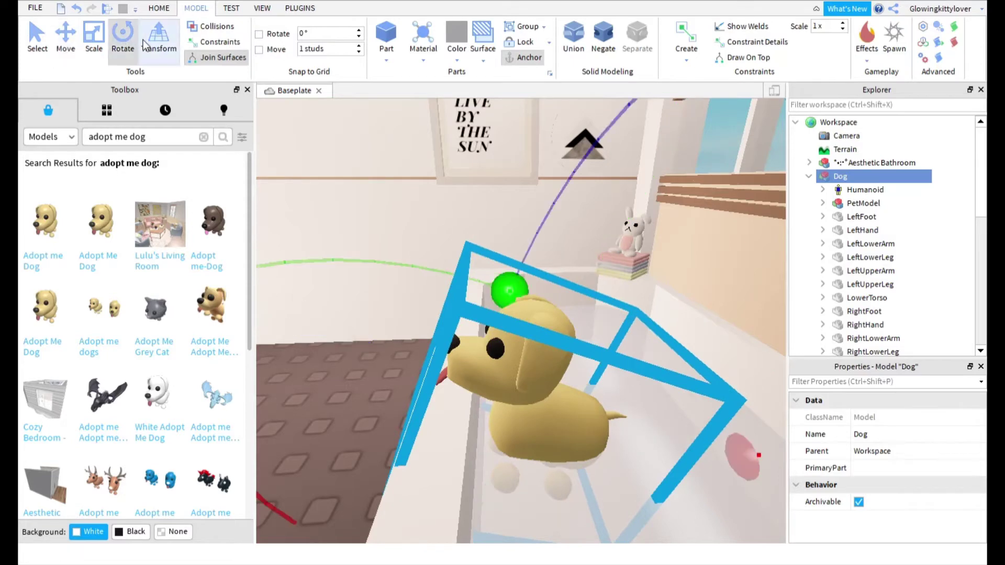
pyautogui.scroll(-5, 567, 363)
pyautogui.moveTo(560, 333); pyautogui.dragTo(612, 329, button='right')
pyautogui.scroll(2, 600, 325)
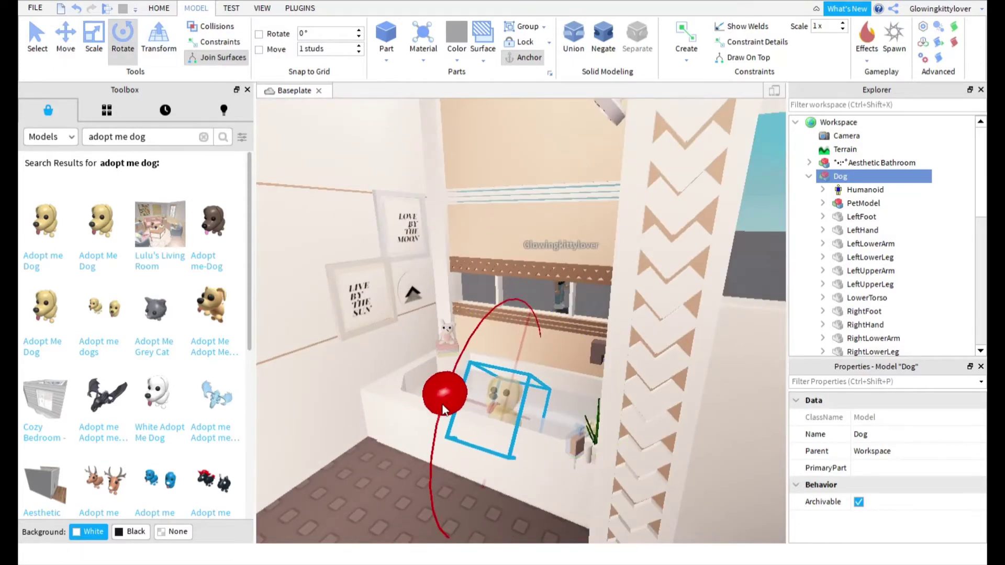
# Check the dog's placement in the bathtub from near and far, with its parts list collapsed and nothing selected
pyautogui.click(537, 305)
pyautogui.scroll(-3, 537, 304)
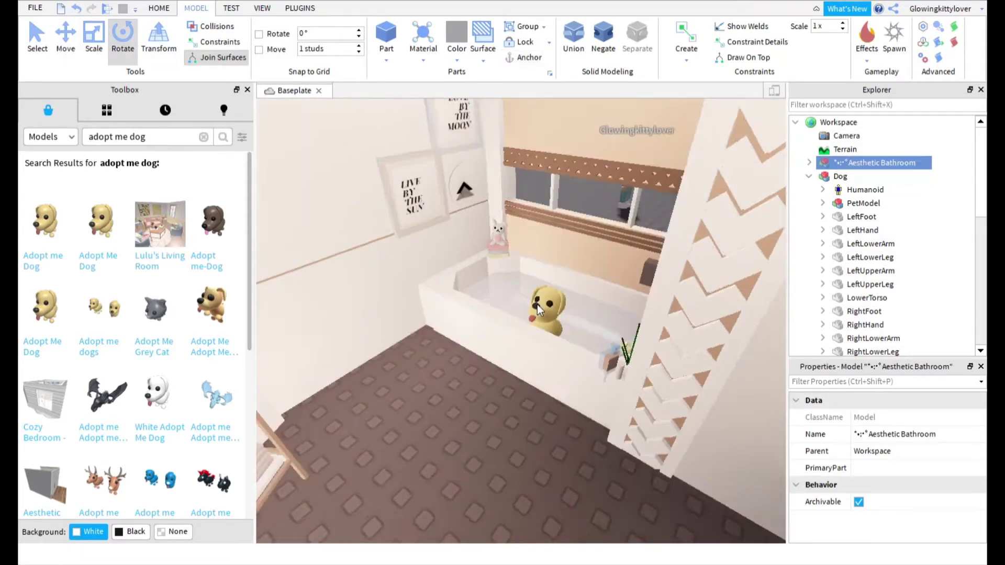
pyautogui.scroll(6, 537, 305)
pyautogui.moveTo(537, 303); pyautogui.dragTo(537, 304, button='right')
pyautogui.scroll(-7, 537, 304)
pyautogui.scroll(5, 538, 304)
pyautogui.scroll(-6, 537, 305)
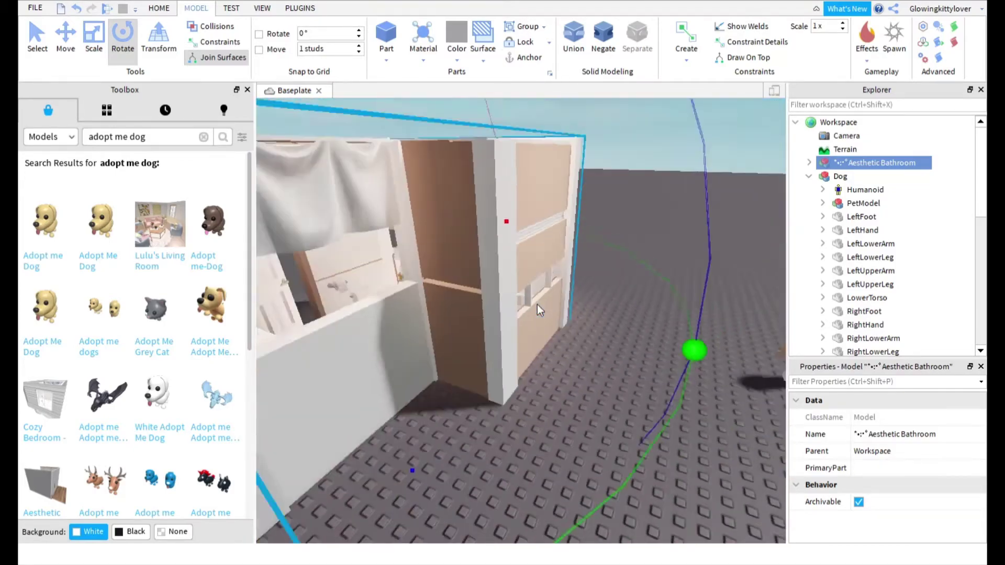
pyautogui.click(810, 177)
pyautogui.click(637, 231)
pyautogui.scroll(7, 637, 231)
pyautogui.moveTo(637, 231); pyautogui.dragTo(639, 232, button='right')
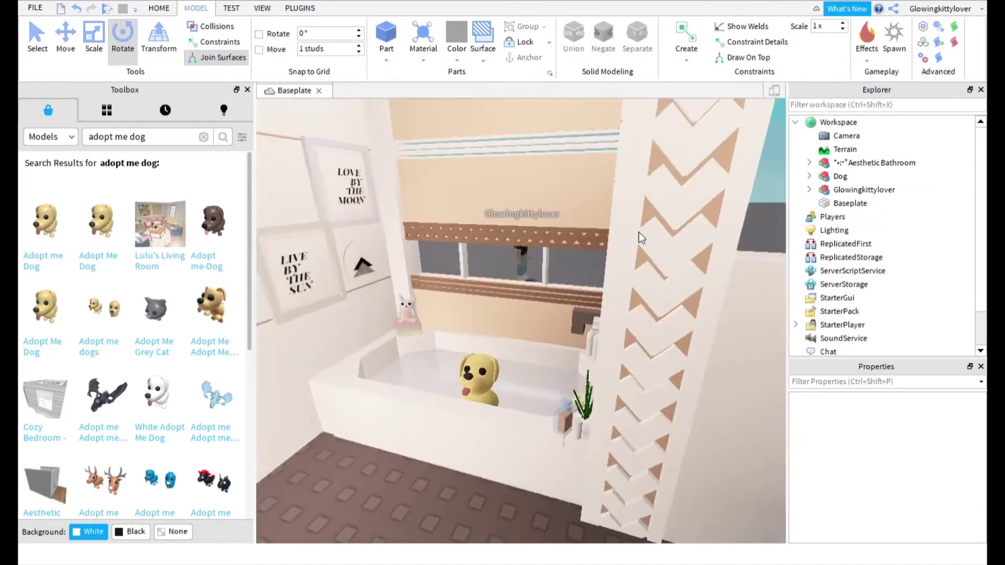
# Replace the avatar model's name with a blank one to remove the label above its head
pyautogui.scroll(5, 639, 231)
pyautogui.moveTo(669, 266); pyautogui.dragTo(653, 274, button='right')
pyautogui.click(853, 192)
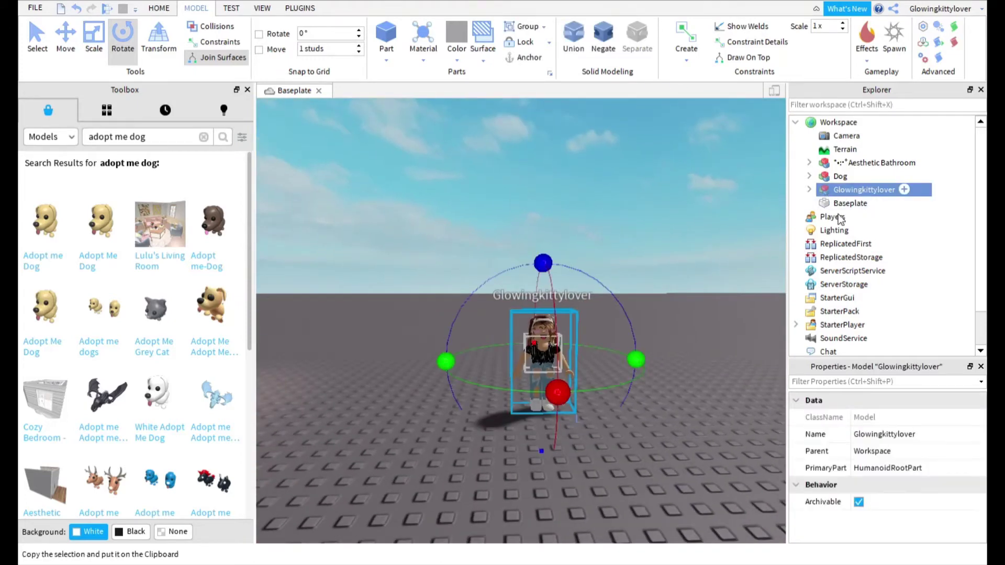
pyautogui.press('f')
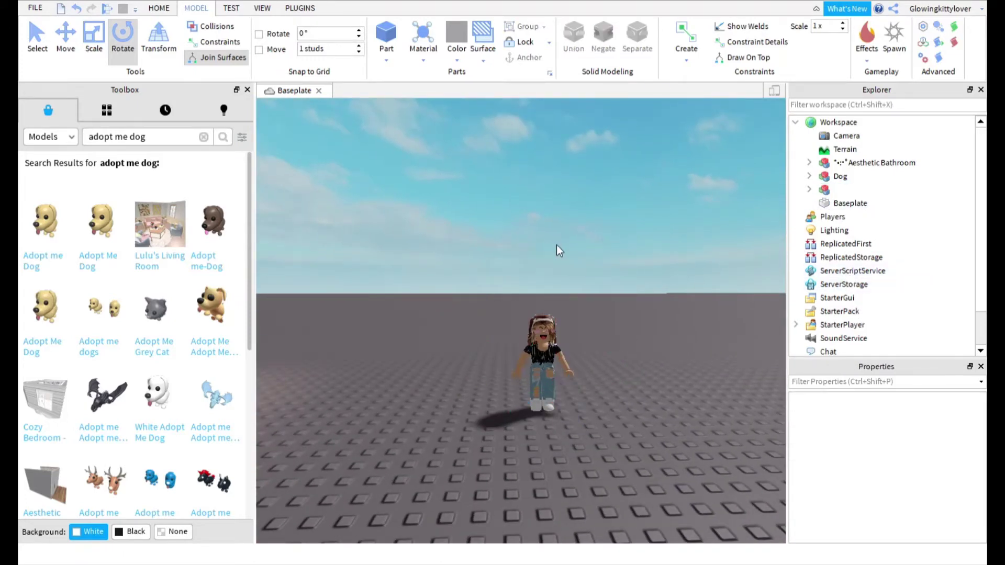
# Move the avatar from the baseplate into the bathroom, standing beside the bathtub next to the dog
pyautogui.click(262, 9)
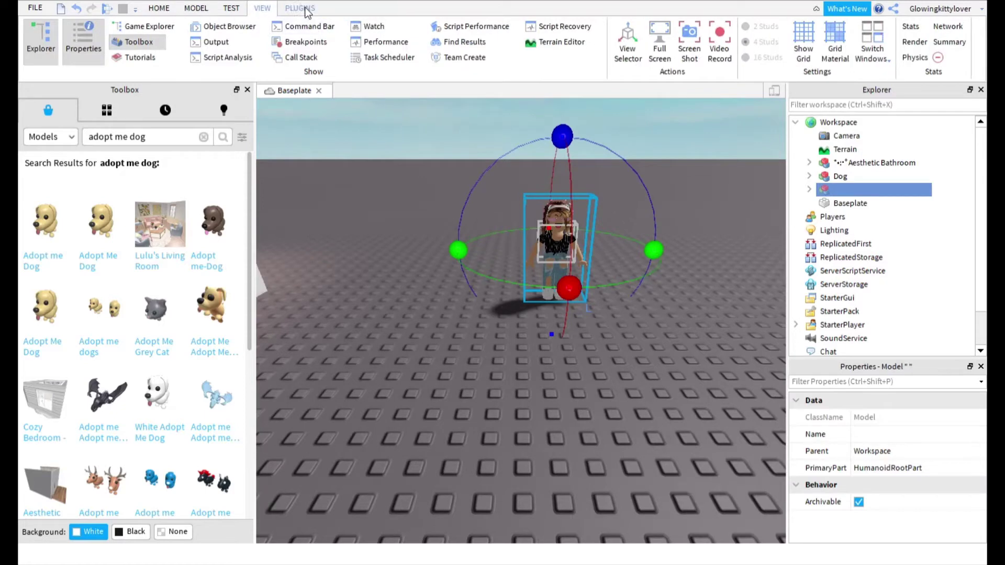
pyautogui.click(159, 9)
pyautogui.moveTo(469, 251); pyautogui.dragTo(536, 290)
pyautogui.press('a')
pyautogui.moveTo(639, 280); pyautogui.dragTo(675, 320)
pyautogui.moveTo(541, 254); pyautogui.dragTo(545, 248, button='right')
pyautogui.press('w')
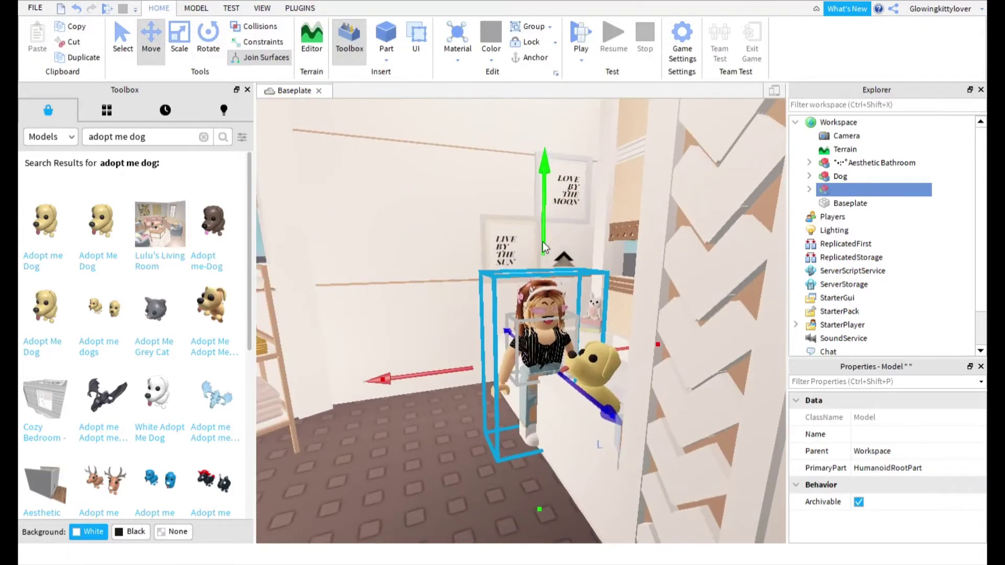
pyautogui.click(262, 8)
pyautogui.click(298, 9)
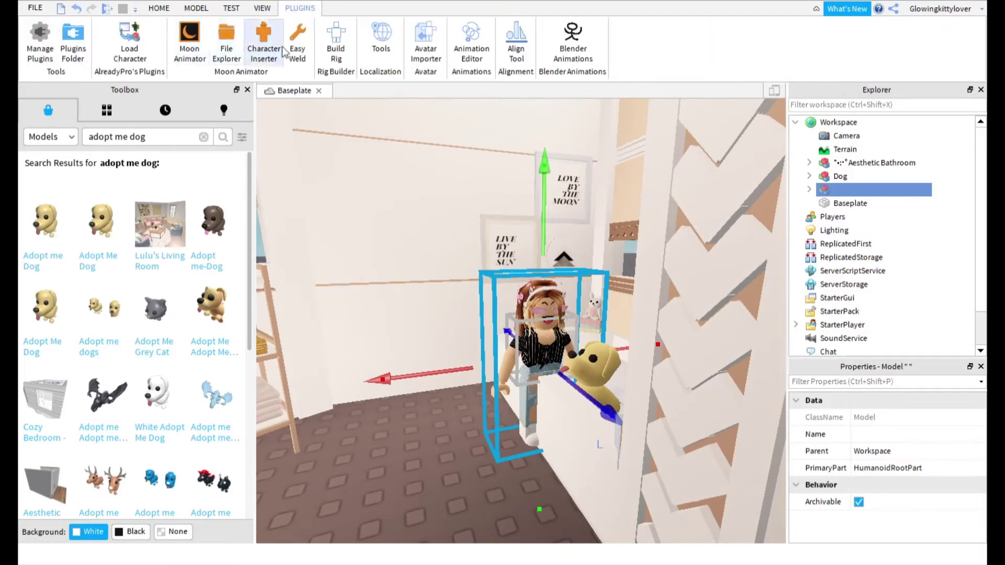
pyautogui.click(471, 45)
pyautogui.scroll(3, 618, 400)
pyautogui.moveTo(618, 400); pyautogui.dragTo(581, 435, button='right')
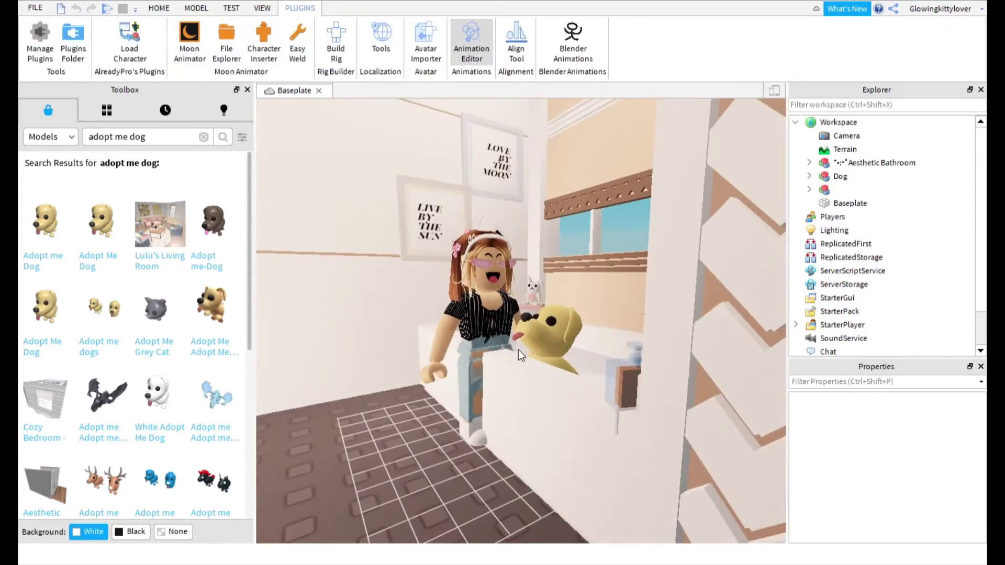
pyautogui.moveTo(600, 326); pyautogui.dragTo(527, 307, button='right')
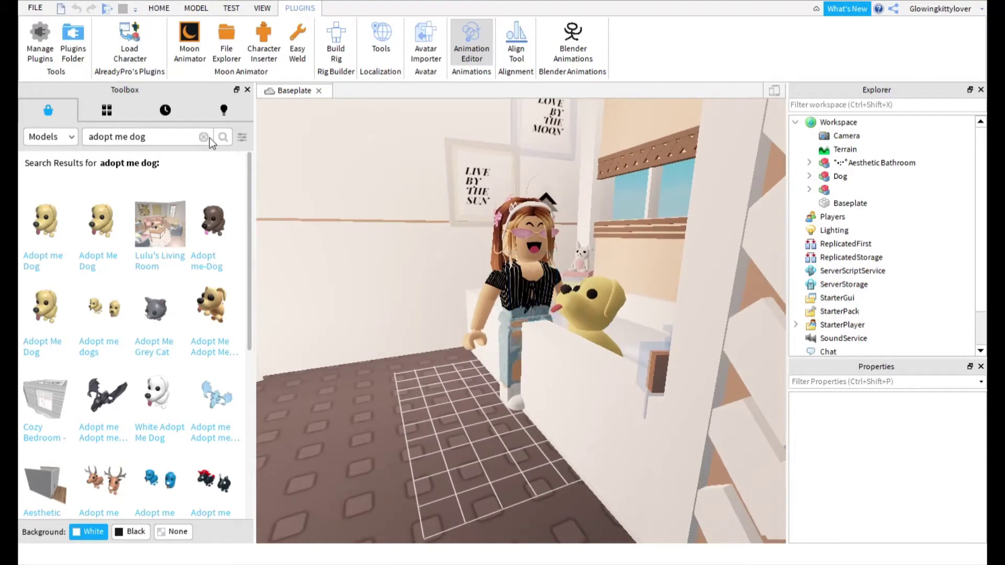
pyautogui.click(195, 9)
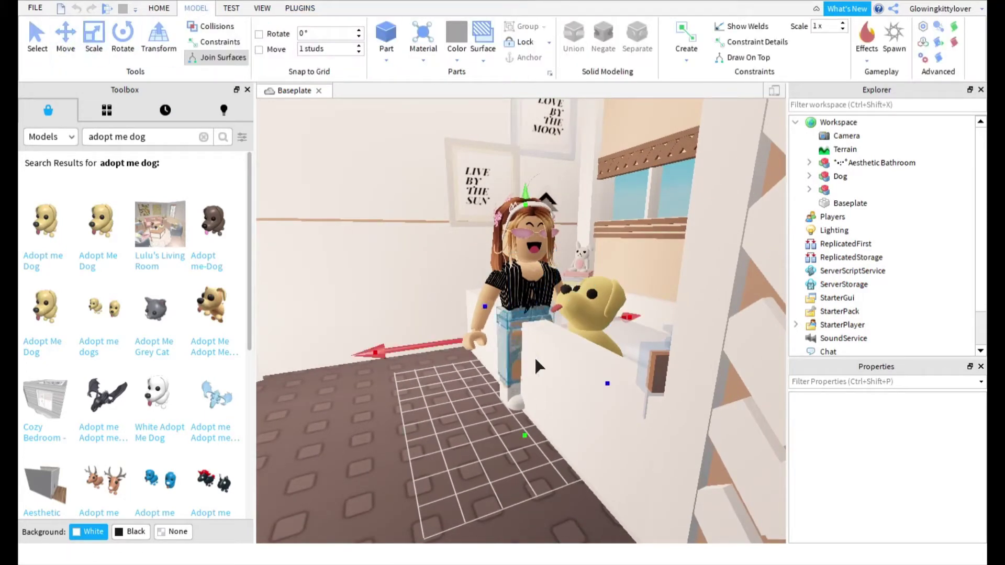
pyautogui.moveTo(535, 359); pyautogui.dragTo(457, 321)
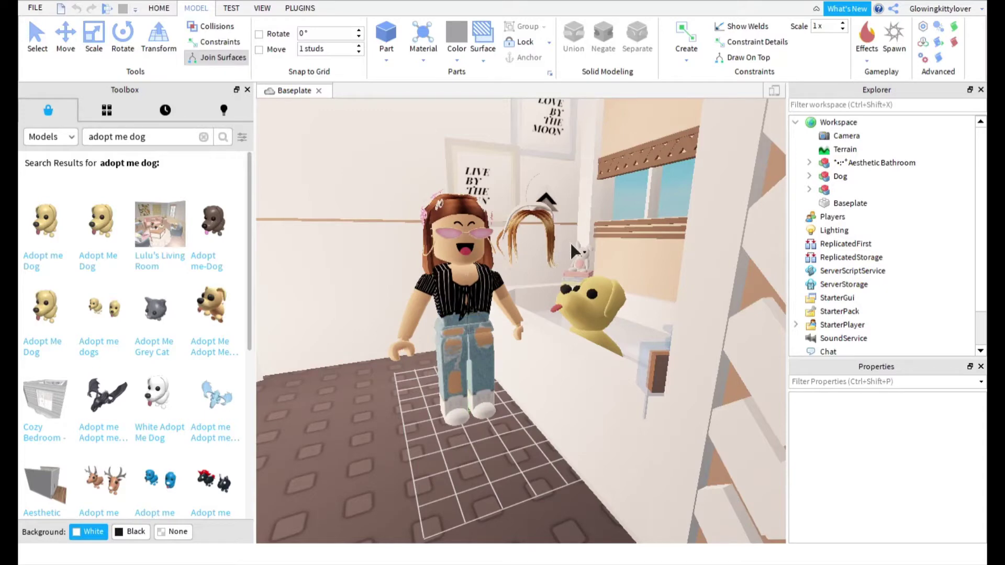
pyautogui.hotkey('ctrl', 'z')
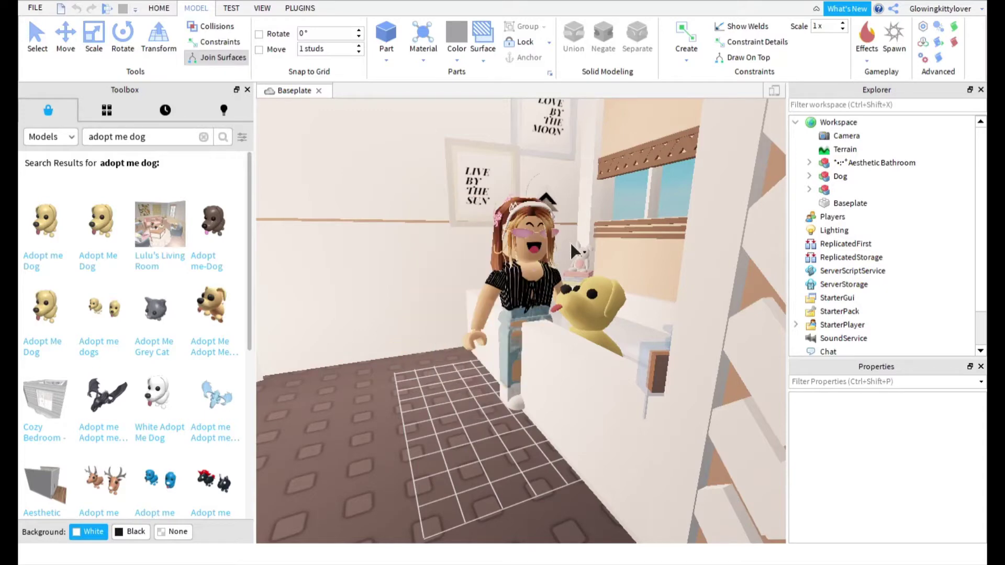
pyautogui.click(810, 190)
pyautogui.click(810, 189)
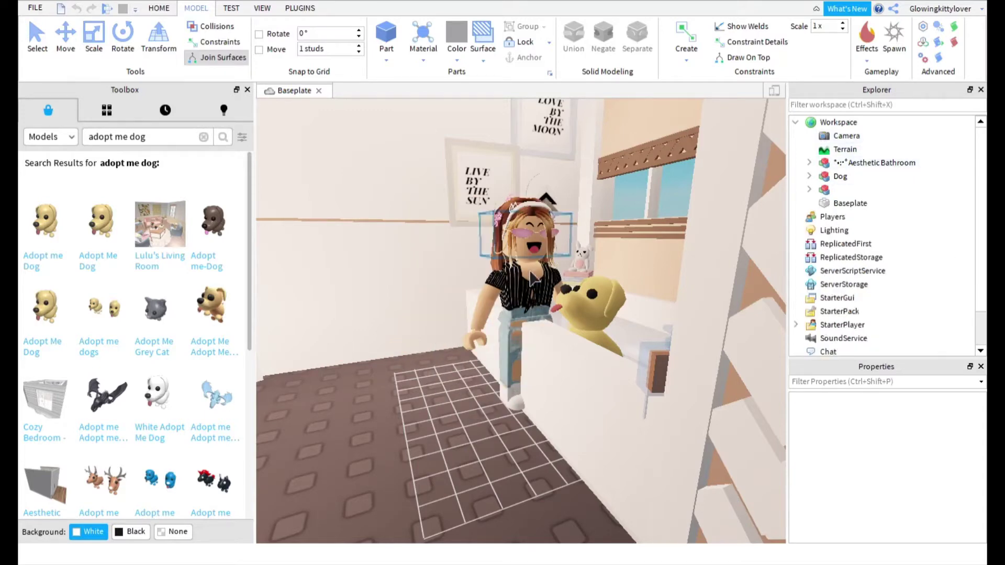
pyautogui.moveTo(458, 321); pyautogui.dragTo(454, 344)
pyautogui.hotkey('ctrl', 'z')
pyautogui.hotkey('ctrl', '2')
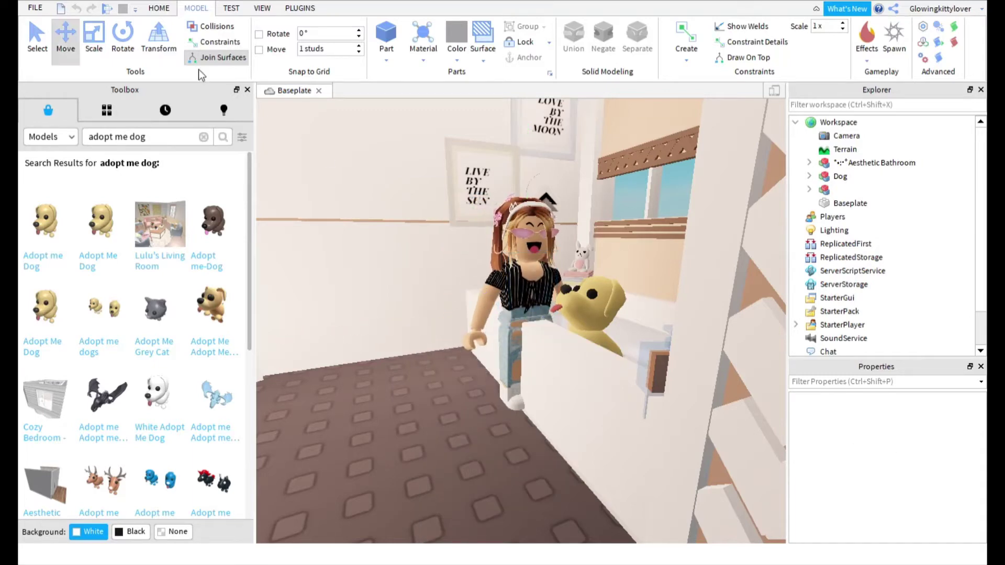
# Move the avatar away from the bathtub and rotate it to face the tub and the dog
pyautogui.click(496, 300)
pyautogui.moveTo(415, 314); pyautogui.dragTo(308, 341)
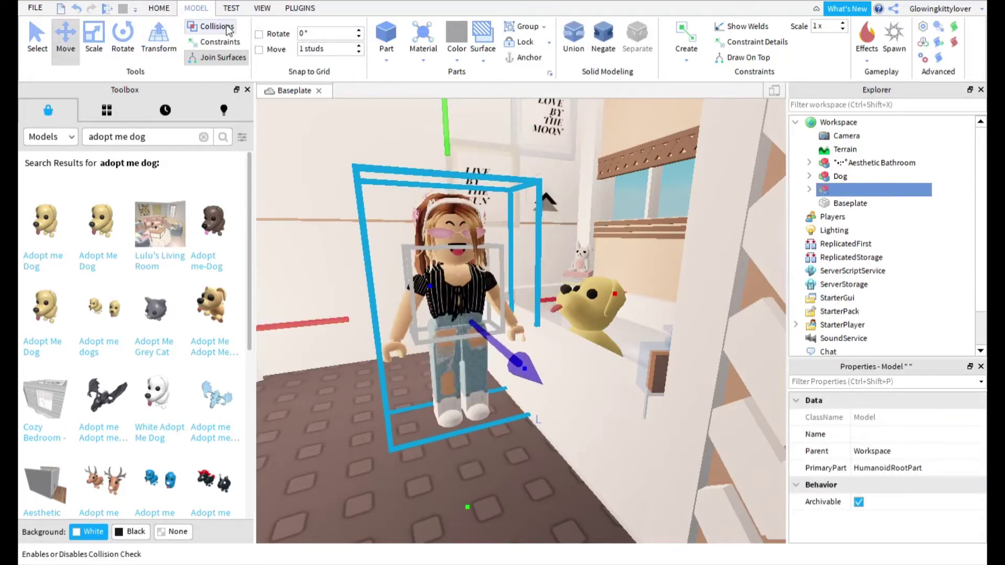
pyautogui.click(125, 41)
pyautogui.moveTo(629, 445); pyautogui.dragTo(636, 478)
pyautogui.hotkey('ctrl', 'z')
pyautogui.scroll(-4, 557, 378)
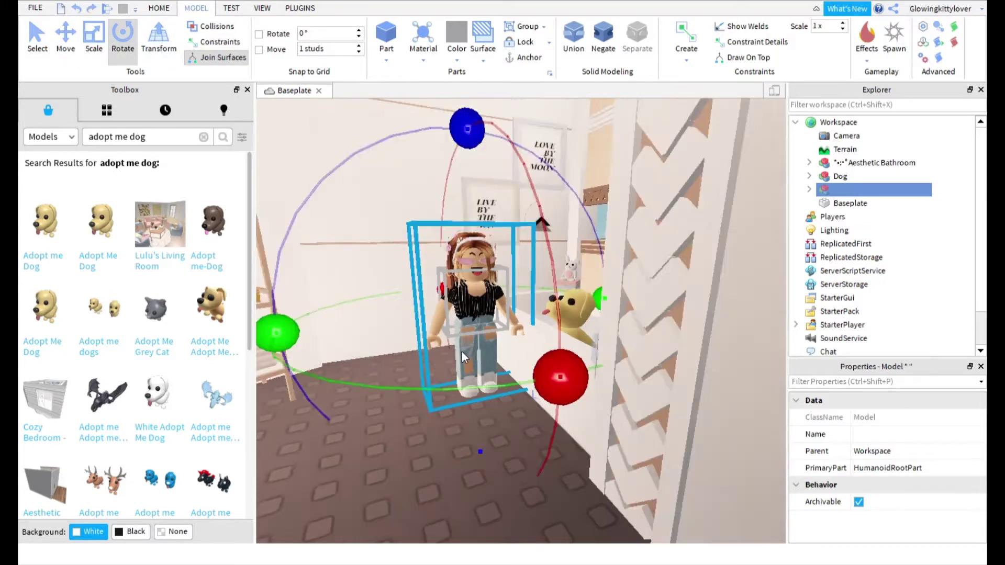
pyautogui.moveTo(344, 343); pyautogui.dragTo(548, 376)
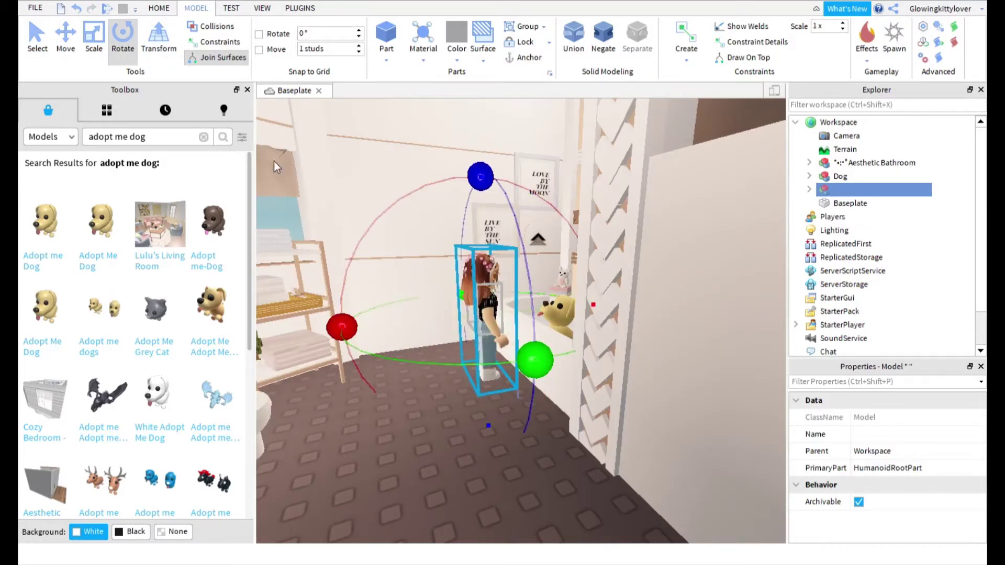
# Move the turned avatar up against the bathtub's edge in front of the dog and deselect it
pyautogui.hotkey('ctrl', '2')
pyautogui.click(416, 296)
pyautogui.press('w')
pyautogui.moveTo(470, 307); pyautogui.dragTo(473, 309, button='right')
pyautogui.press('s')
pyautogui.click(507, 310)
pyautogui.moveTo(412, 311); pyautogui.dragTo(390, 306)
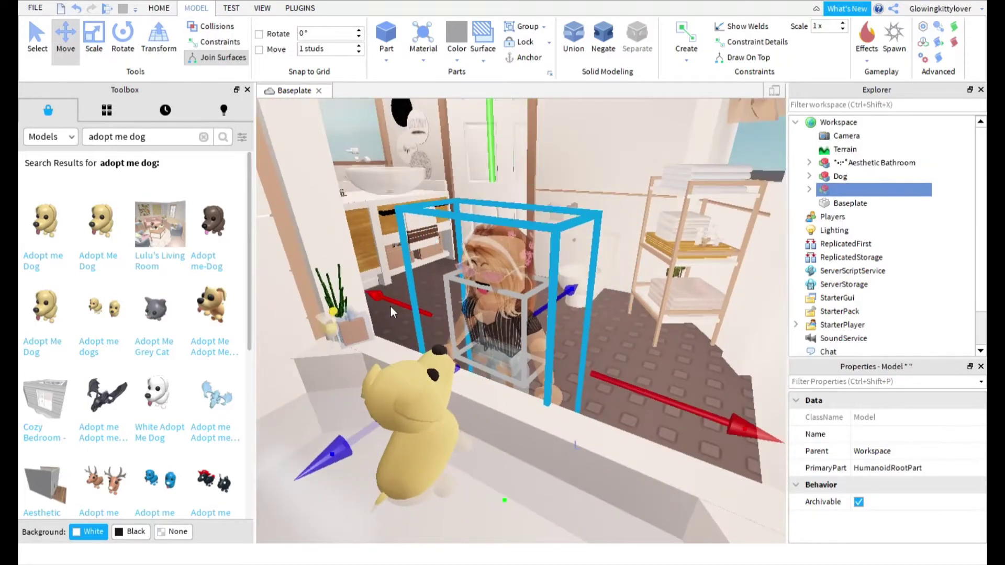
pyautogui.click(636, 334)
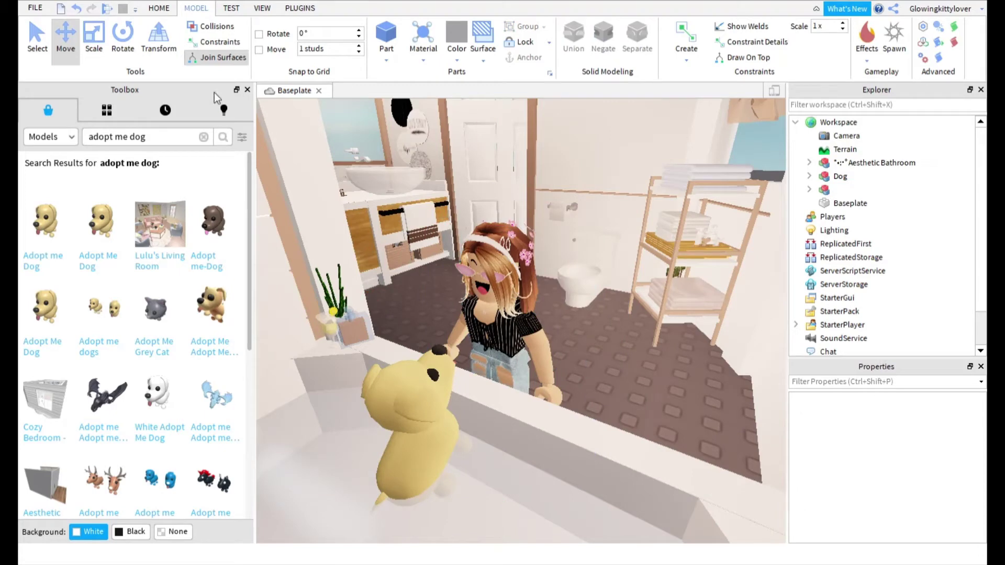
# Start the Animation Editor on the avatar beside the bathtub so its limbs can be posed
pyautogui.click(290, 10)
pyautogui.click(483, 48)
pyautogui.click(542, 347)
pyautogui.moveTo(562, 352); pyautogui.dragTo(560, 340, button='right')
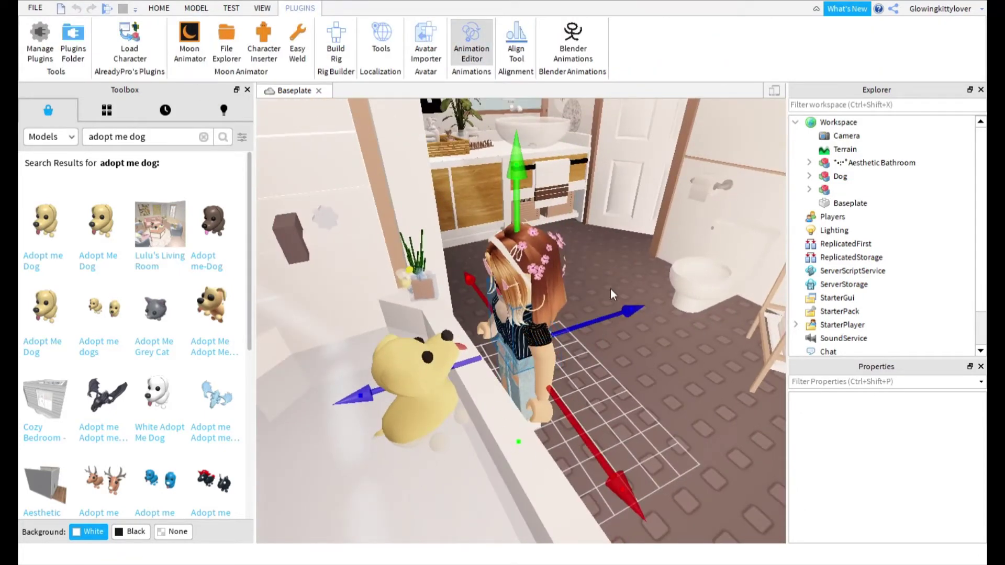
pyautogui.moveTo(575, 307); pyautogui.dragTo(522, 283, button='right')
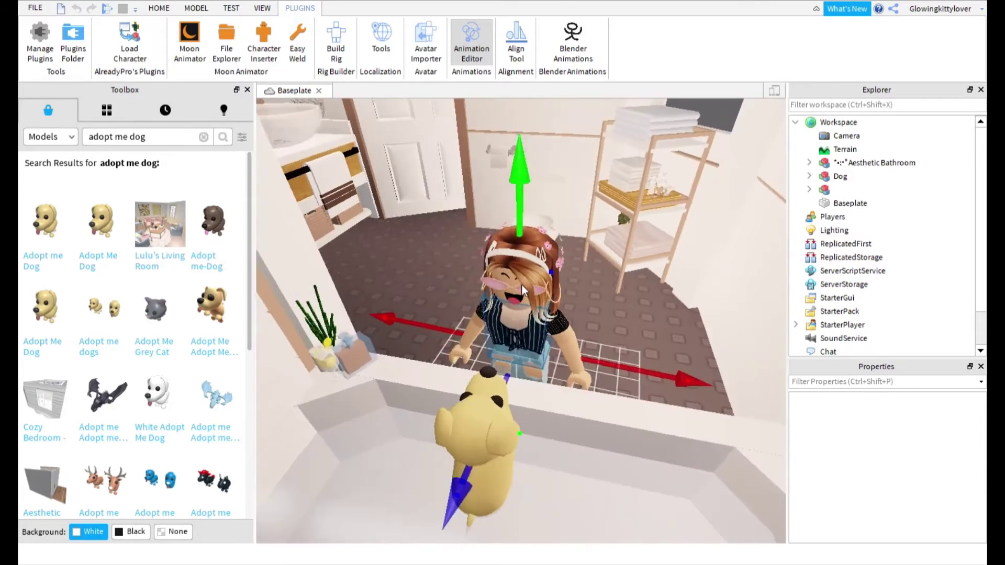
# Rotate the avatar's left arm forward and inward so it reaches over the tub toward the dog
pyautogui.click(196, 8)
pyautogui.click(122, 35)
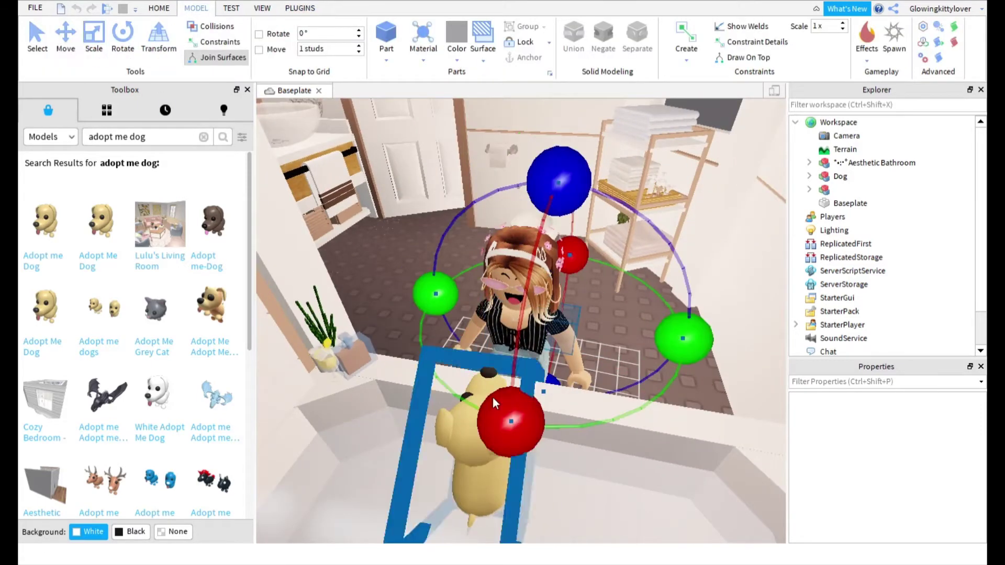
pyautogui.moveTo(511, 413); pyautogui.dragTo(539, 152)
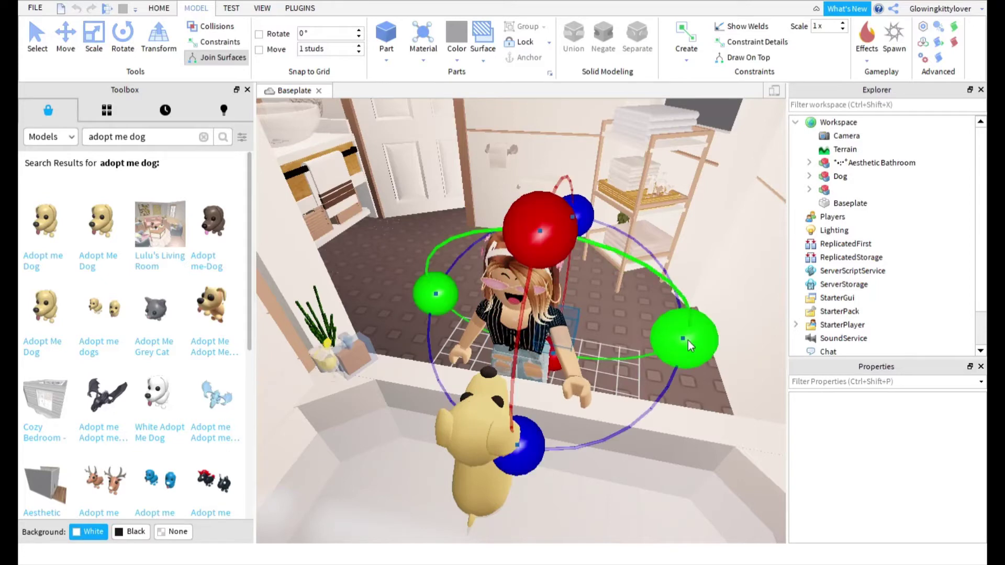
pyautogui.moveTo(688, 340)
pyautogui.mouseDown()
pyautogui.moveTo(677, 325)
pyautogui.moveTo(671, 336)
pyautogui.mouseUp()
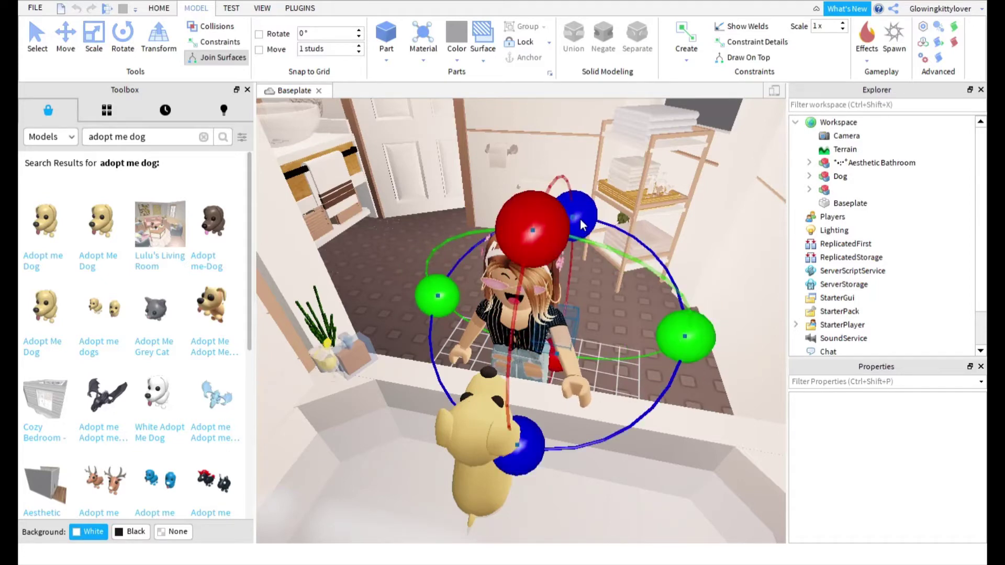
pyautogui.moveTo(580, 220); pyautogui.dragTo(628, 247)
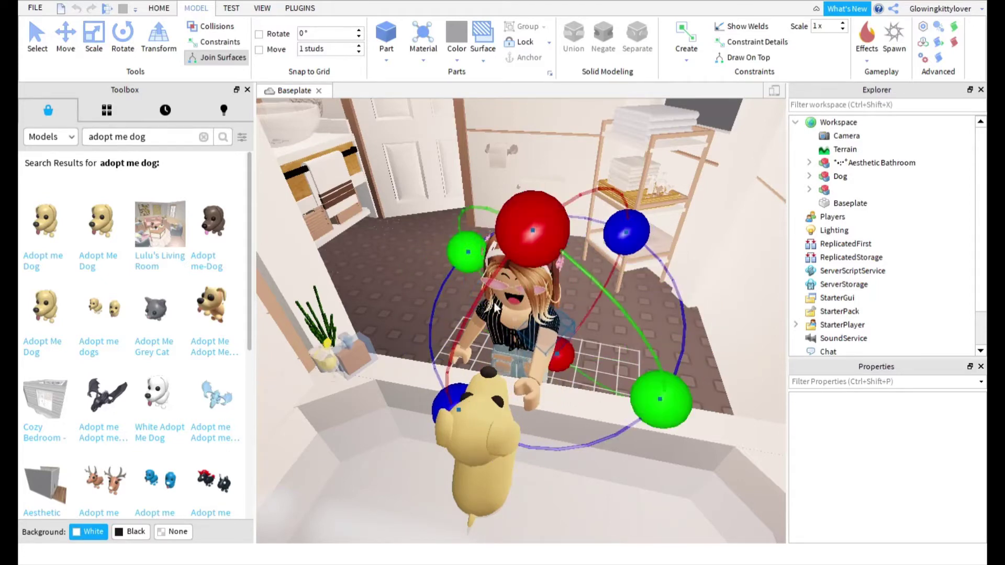
# Rotate the avatar's right arm forward over the tub edge toward the dog
pyautogui.click(465, 342)
pyautogui.moveTo(381, 298); pyautogui.dragTo(371, 380)
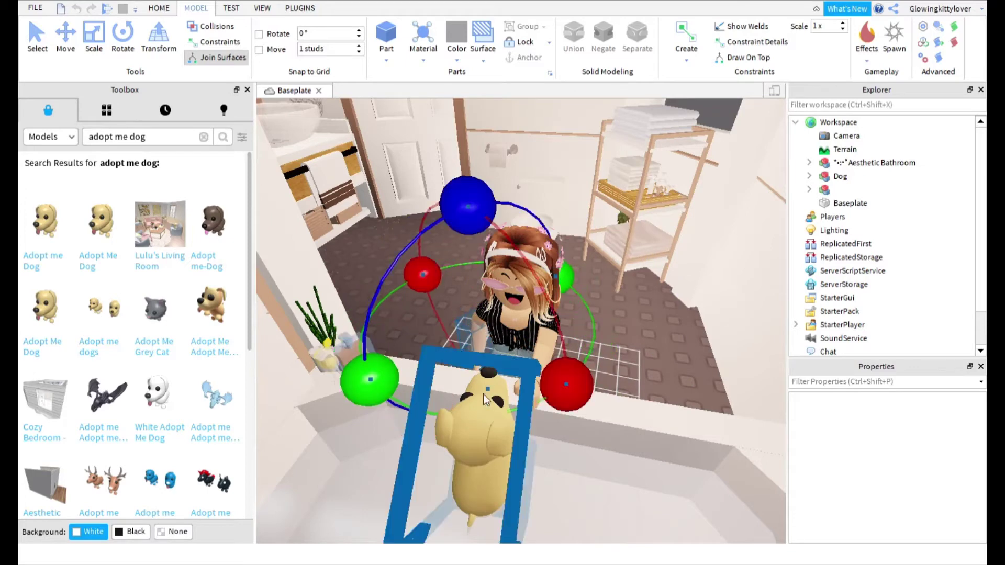
pyautogui.moveTo(566, 377); pyautogui.dragTo(525, 259)
pyautogui.moveTo(384, 374); pyautogui.dragTo(361, 305)
pyautogui.moveTo(415, 224); pyautogui.dragTo(478, 222)
# Rotate each of the avatar's hands slightly to adjust how they reach for the dog
pyautogui.moveTo(481, 224); pyautogui.dragTo(490, 359, button='right')
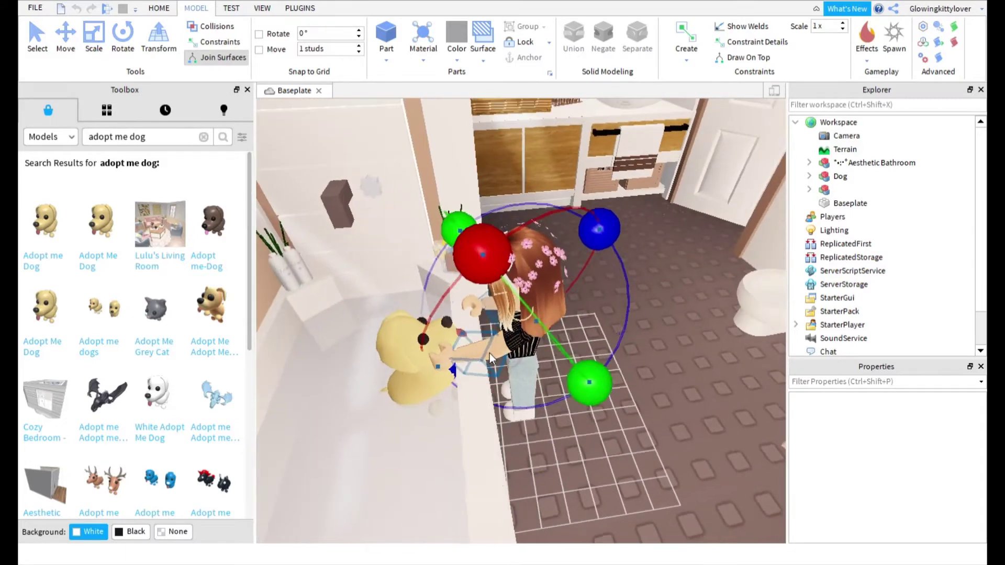
pyautogui.click(490, 359)
pyautogui.click(448, 360)
pyautogui.moveTo(567, 375); pyautogui.dragTo(567, 401)
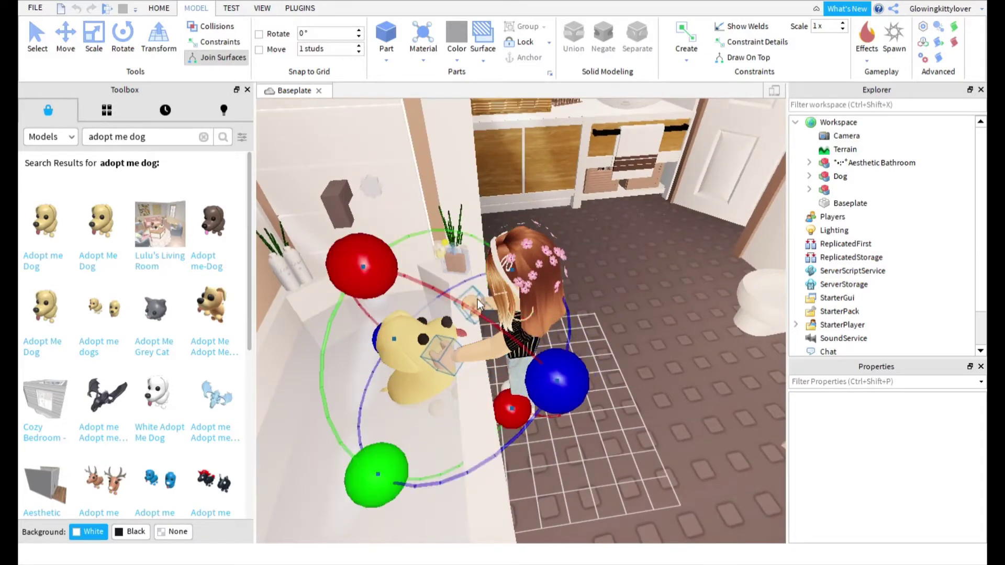
pyautogui.click(478, 305)
pyautogui.moveTo(563, 234)
pyautogui.mouseDown()
pyautogui.moveTo(539, 221)
pyautogui.moveTo(574, 245)
pyautogui.mouseUp()
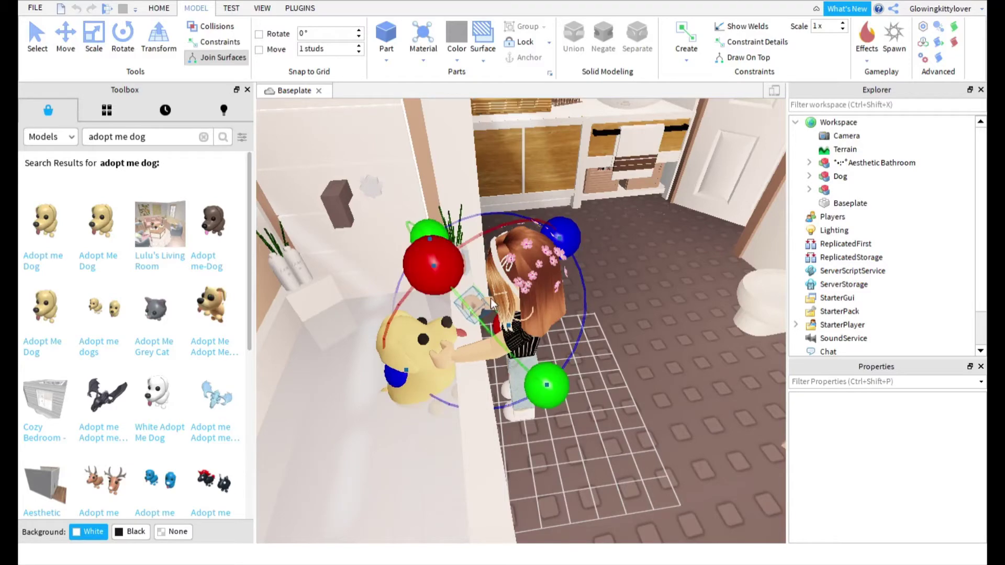
# Refine the rotation of the avatar's right arm so its hand sits closer to the dog, then clear the selection
pyautogui.moveTo(491, 298)
pyautogui.mouseDown(button='right')
pyautogui.moveTo(513, 279)
pyautogui.moveTo(494, 297)
pyautogui.mouseUp(button='right')
pyautogui.click(654, 313)
pyautogui.moveTo(734, 318); pyautogui.dragTo(681, 288, button='right')
pyautogui.moveTo(318, 261); pyautogui.dragTo(335, 230)
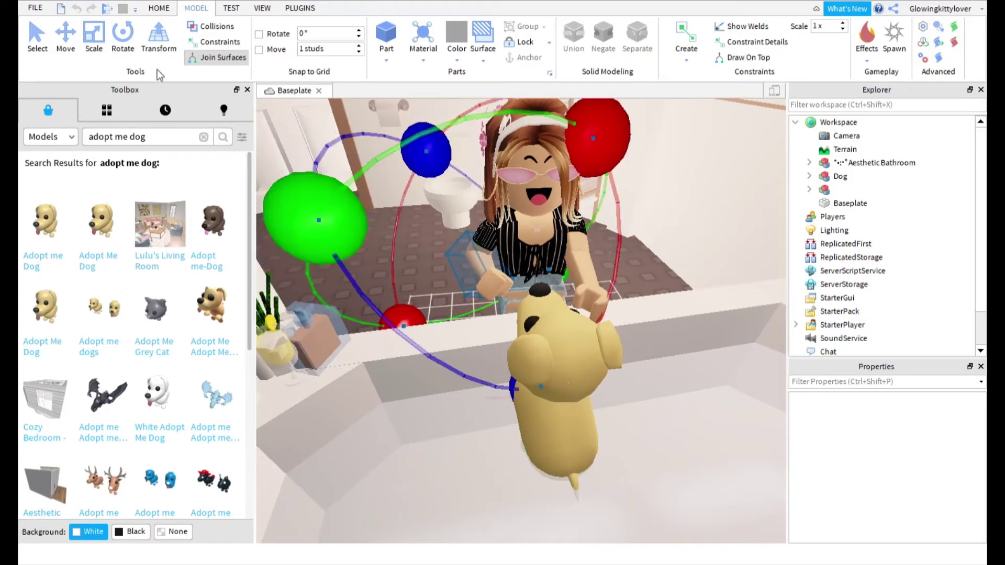
pyautogui.click(95, 39)
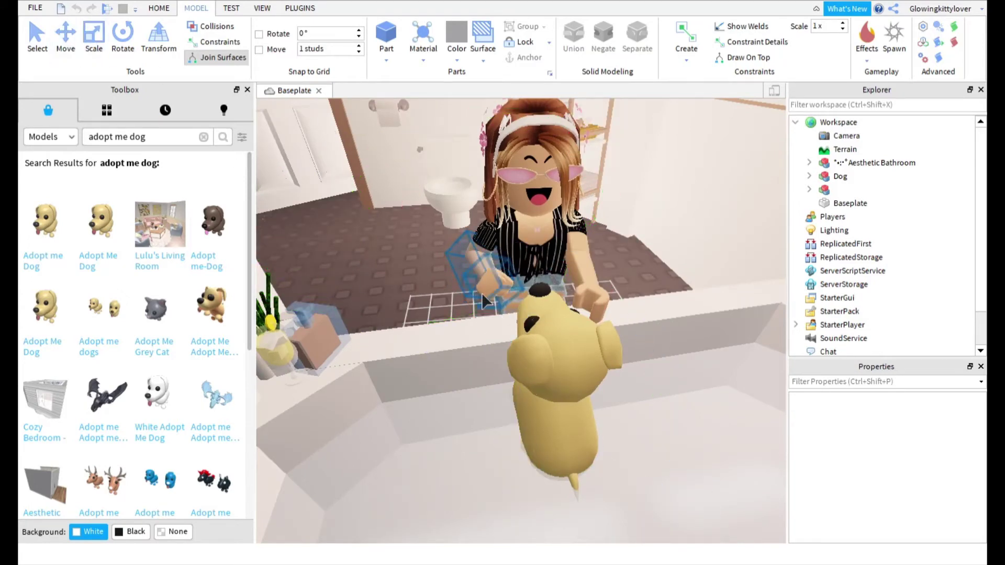
pyautogui.click(65, 35)
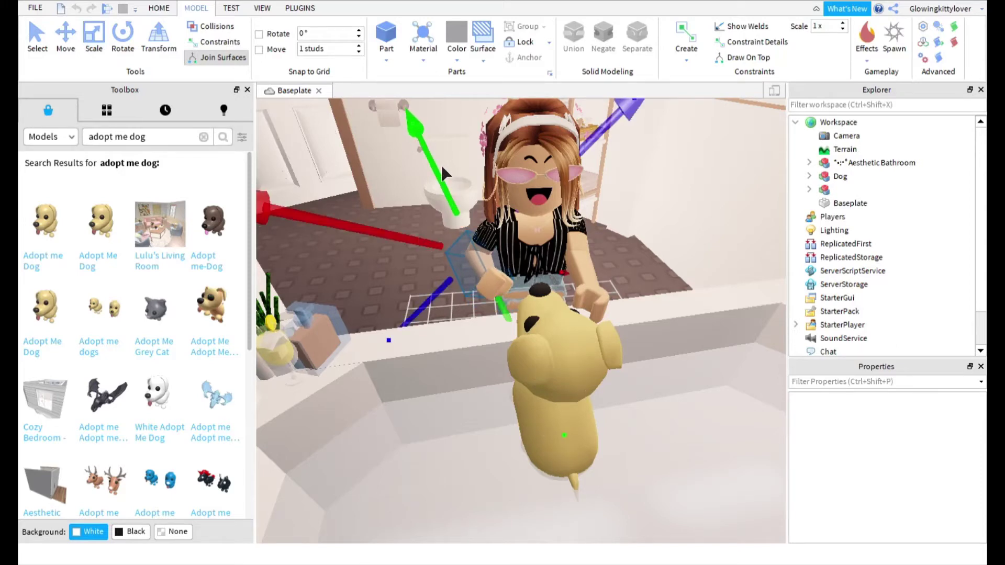
pyautogui.click(123, 36)
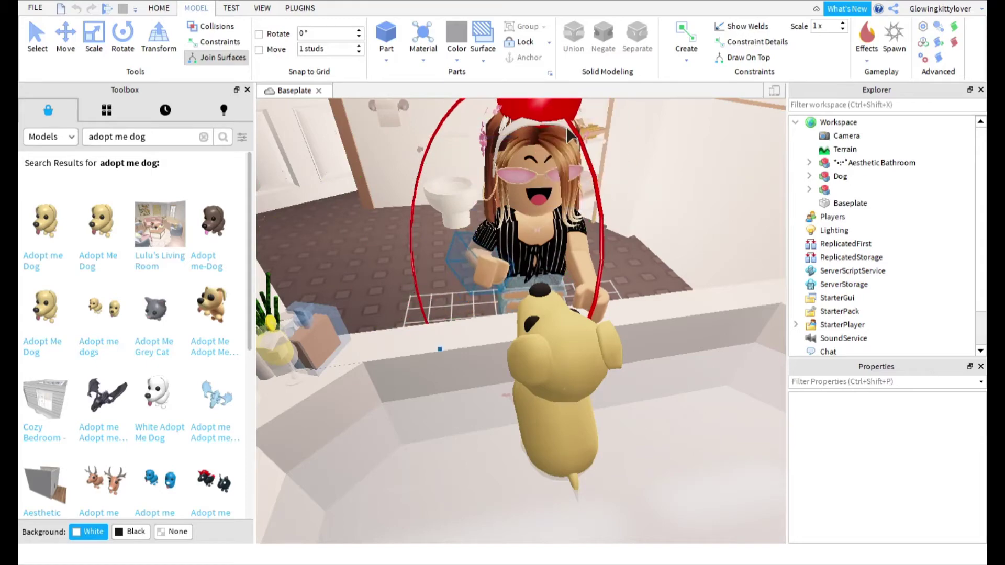
pyautogui.click(681, 206)
# Hide the Toolbox, Properties and Explorer panels so the bathing scene fills the window
pyautogui.moveTo(682, 205); pyautogui.dragTo(740, 283, button='right')
pyautogui.moveTo(633, 425); pyautogui.dragTo(582, 554, button='right')
pyautogui.moveTo(572, 450); pyautogui.dragTo(602, 387, button='right')
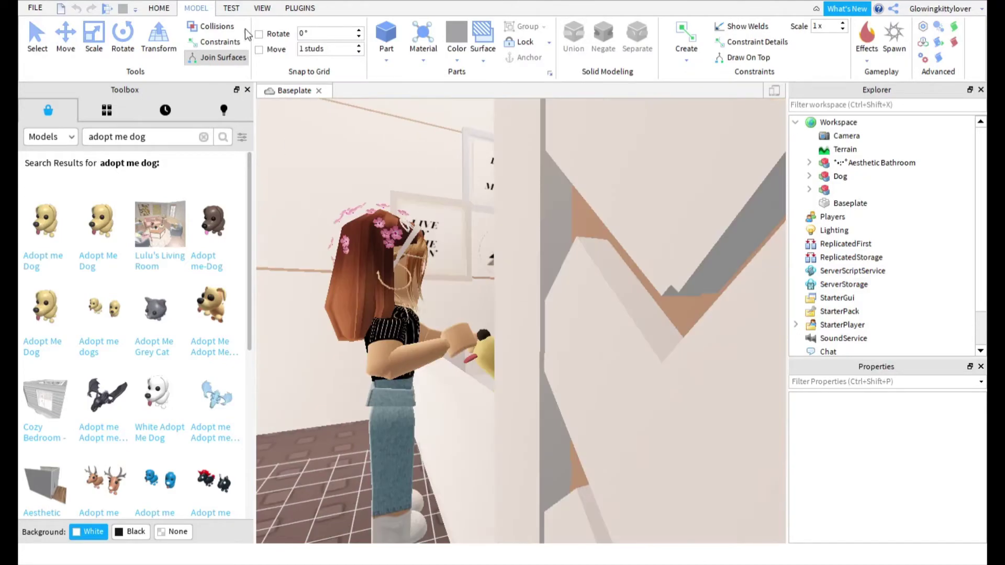
pyautogui.moveTo(558, 301); pyautogui.dragTo(594, 257, button='right')
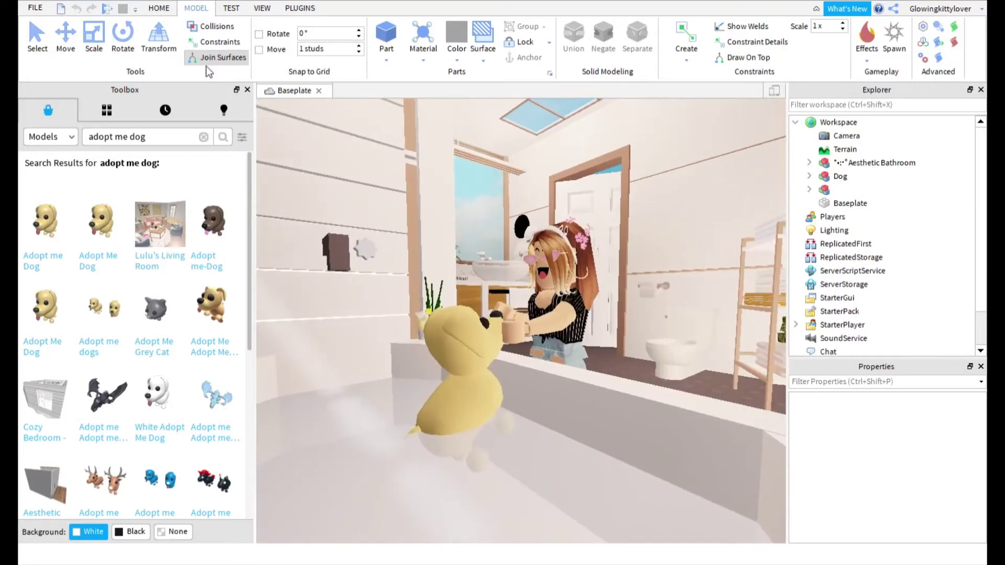
pyautogui.click(231, 7)
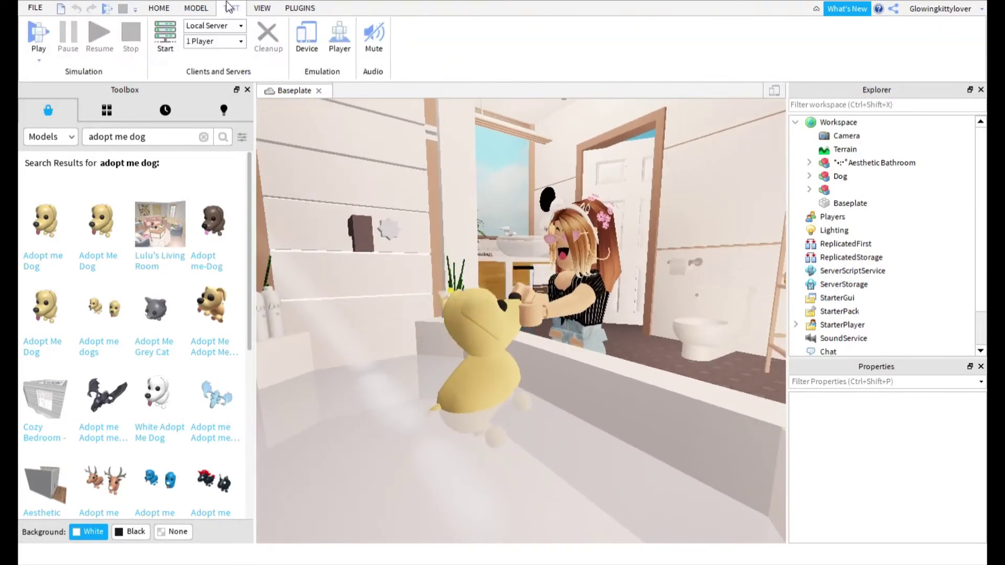
pyautogui.click(259, 11)
pyautogui.click(129, 45)
pyautogui.click(84, 42)
pyautogui.click(42, 42)
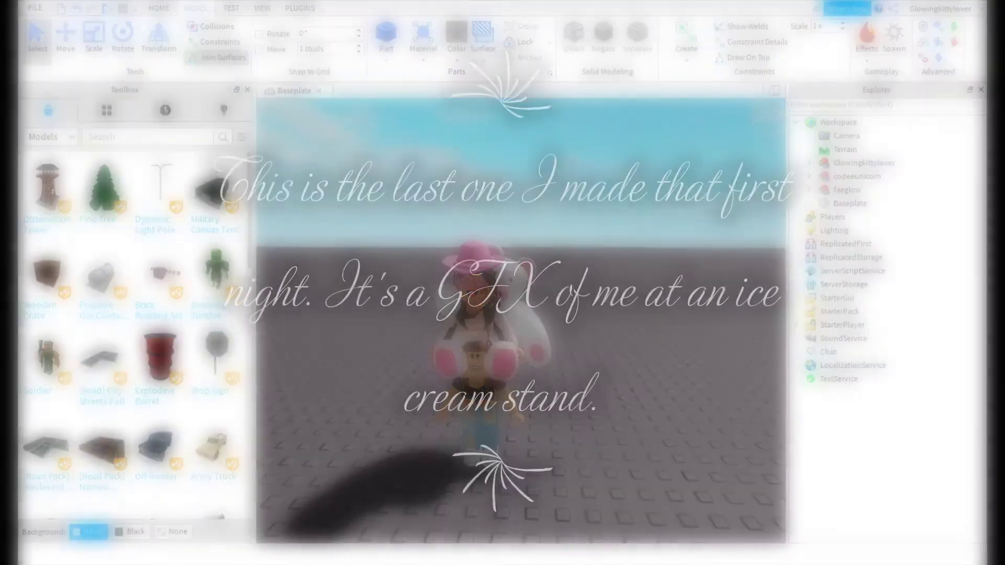
# Display the Properties panel and inspect an item inside the leftmost avatar's model
pyautogui.moveTo(476, 345); pyautogui.dragTo(505, 315)
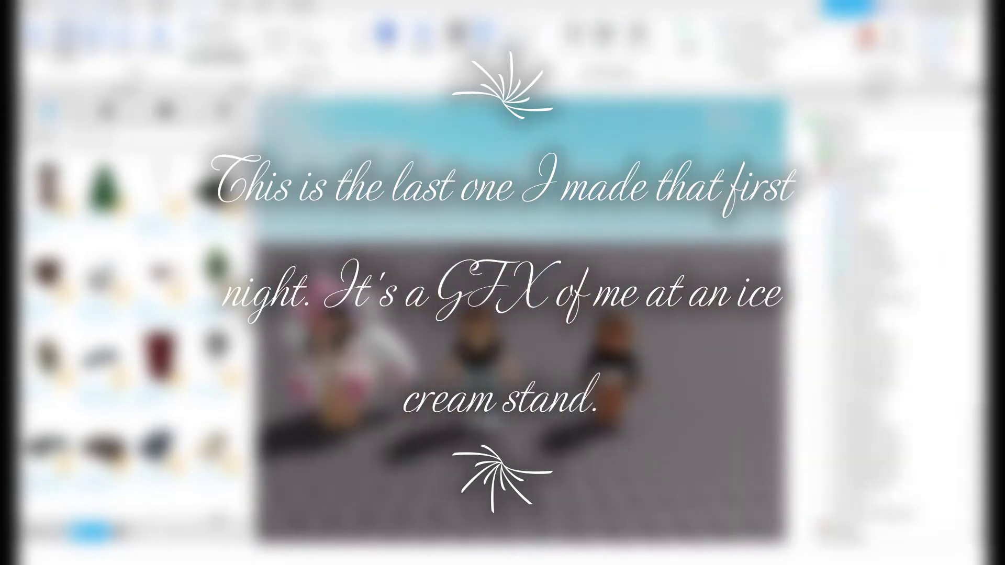
pyautogui.scroll(-5, 896, 362)
pyautogui.click(903, 285)
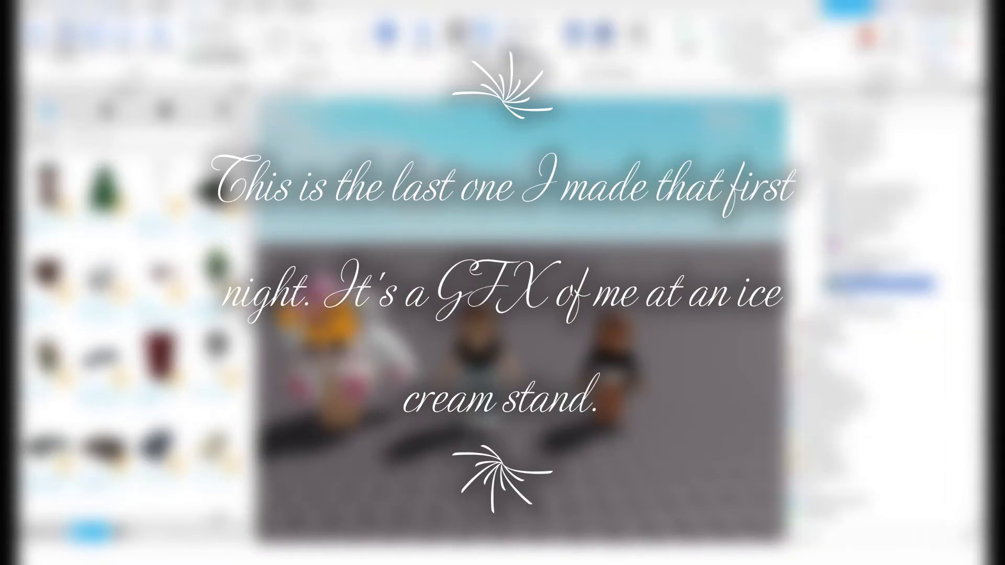
pyautogui.click(269, 6)
pyautogui.click(84, 41)
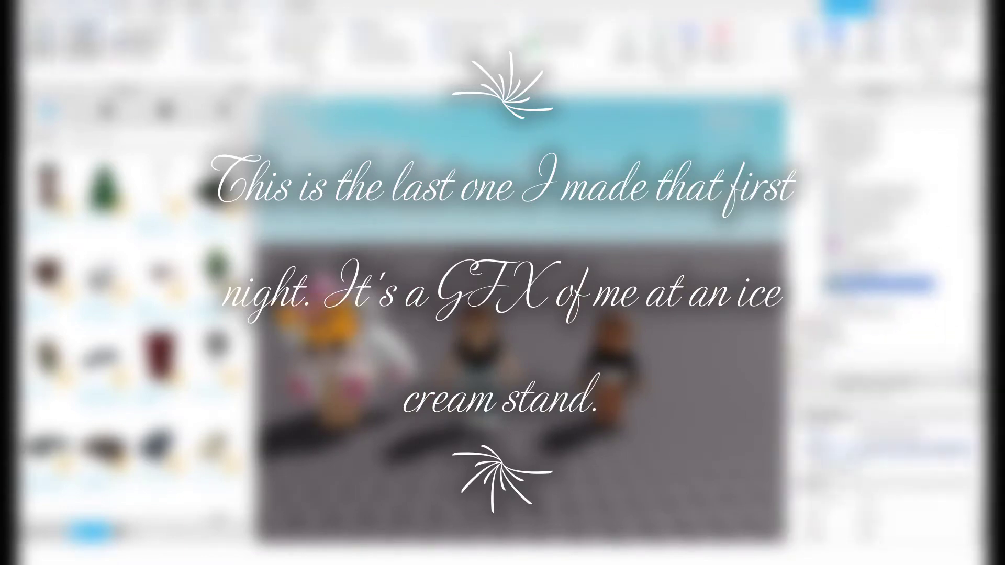
pyautogui.click(915, 450)
pyautogui.scroll(5, 890, 178)
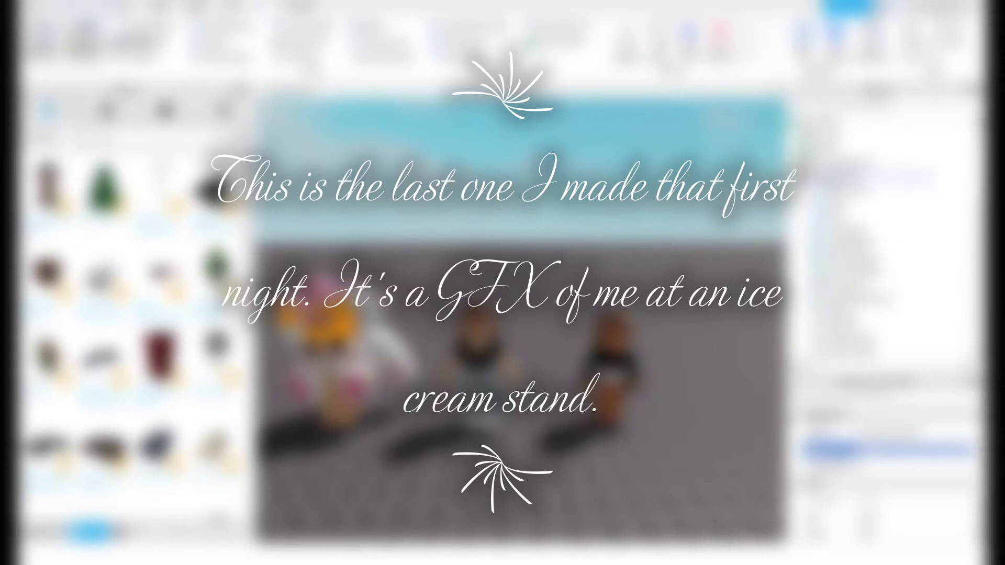
# Expand the middle avatar's model and delete the part inside it that overlaps its upper body
pyautogui.scroll(-5, 891, 235)
pyautogui.scroll(-5, 879, 288)
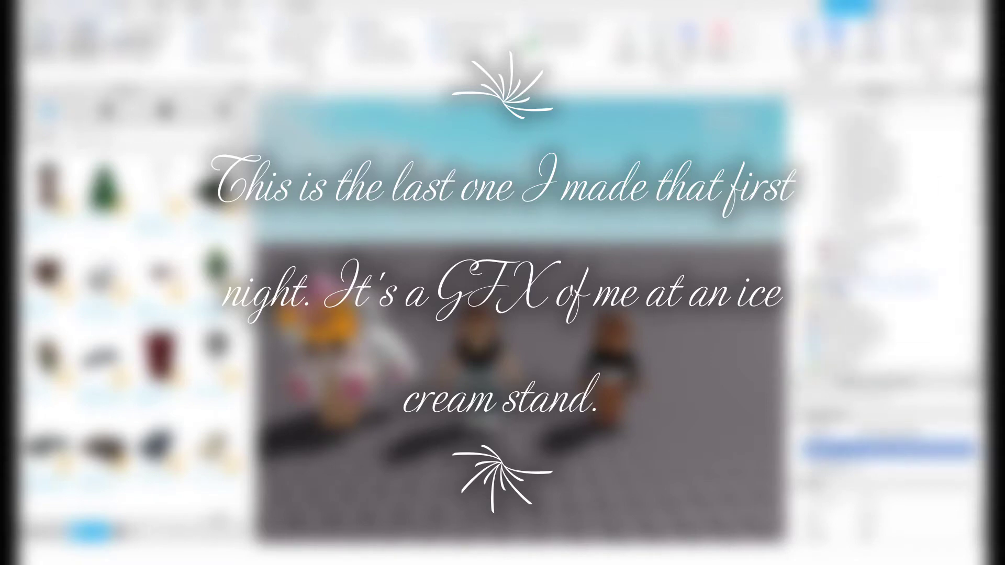
pyautogui.click(828, 222)
pyautogui.click(905, 340)
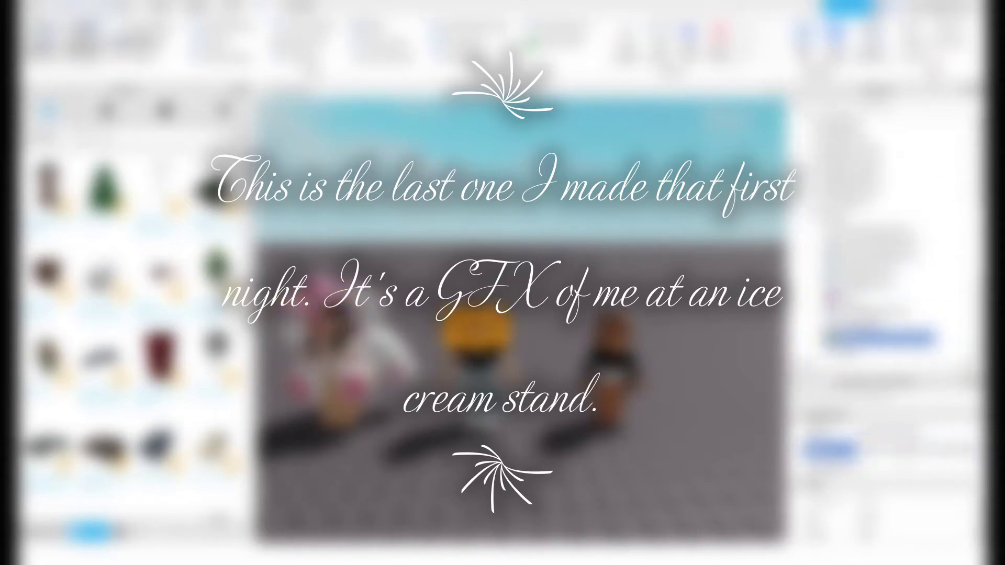
pyautogui.press('Delete')
pyautogui.scroll(4, 474, 325)
pyautogui.scroll(-4, 498, 314)
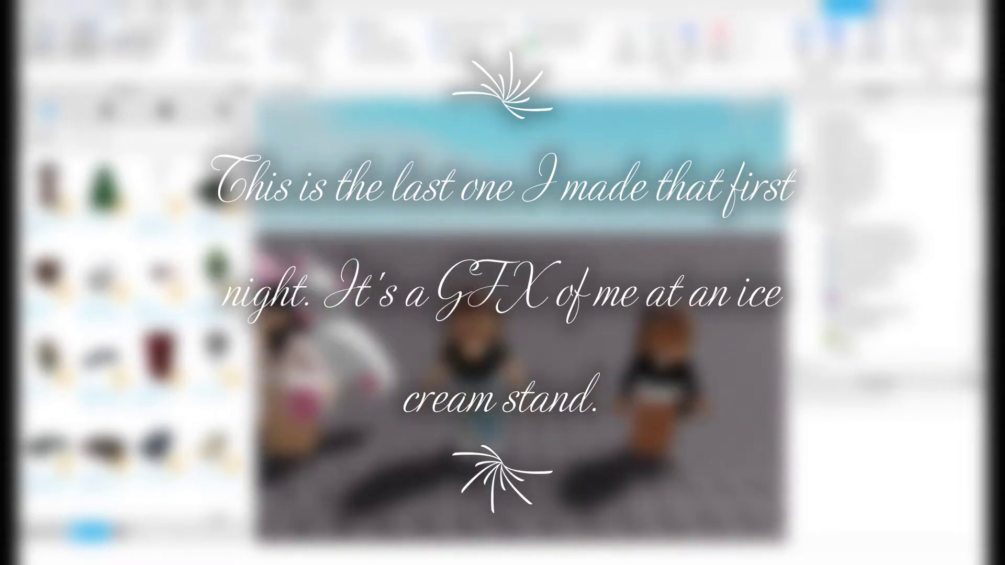
# Delete the leftmost avatar, the one in pink and white, from the Workspace
pyautogui.scroll(5, 880, 225)
pyautogui.scroll(-5, 880, 165)
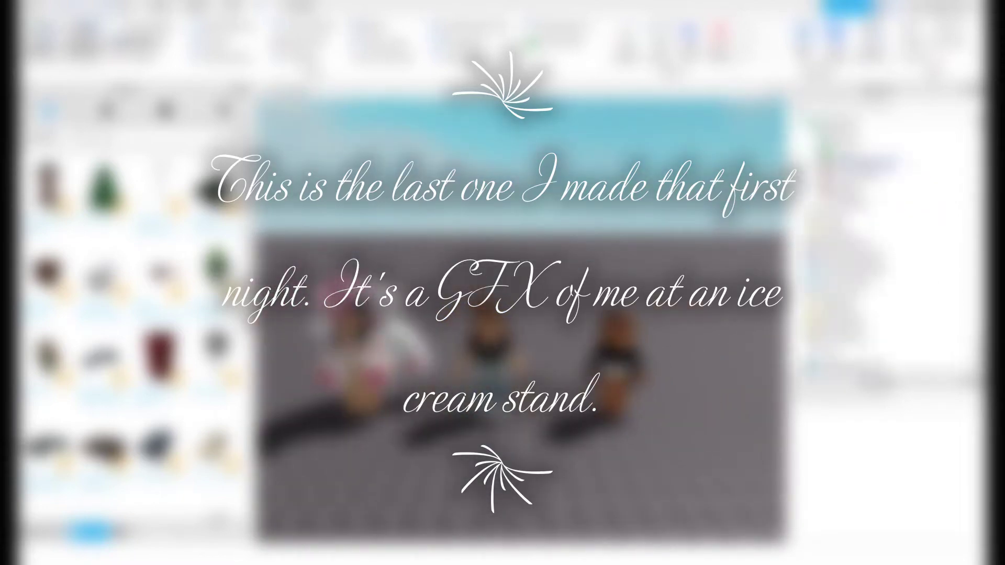
pyautogui.click(867, 176)
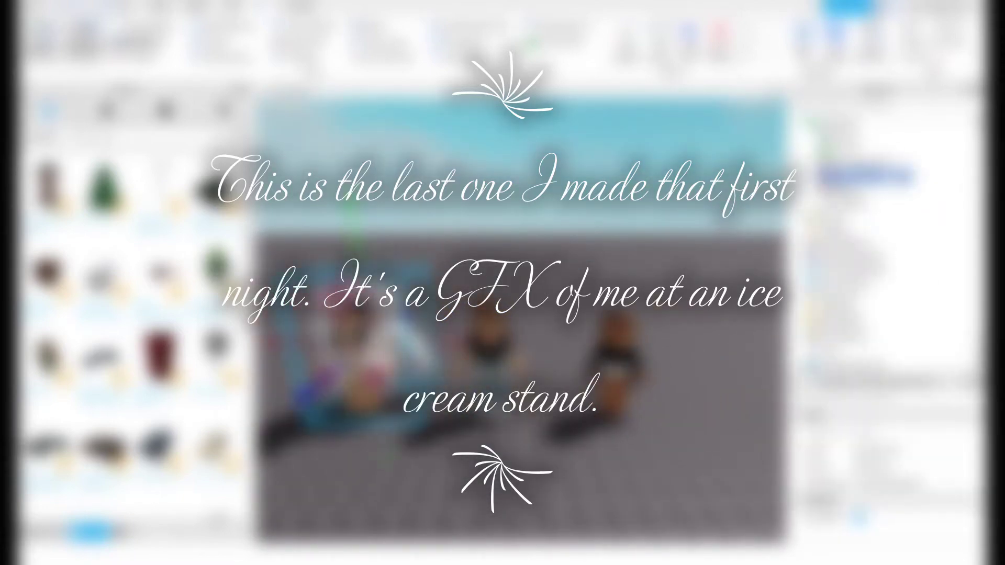
pyautogui.press('Delete')
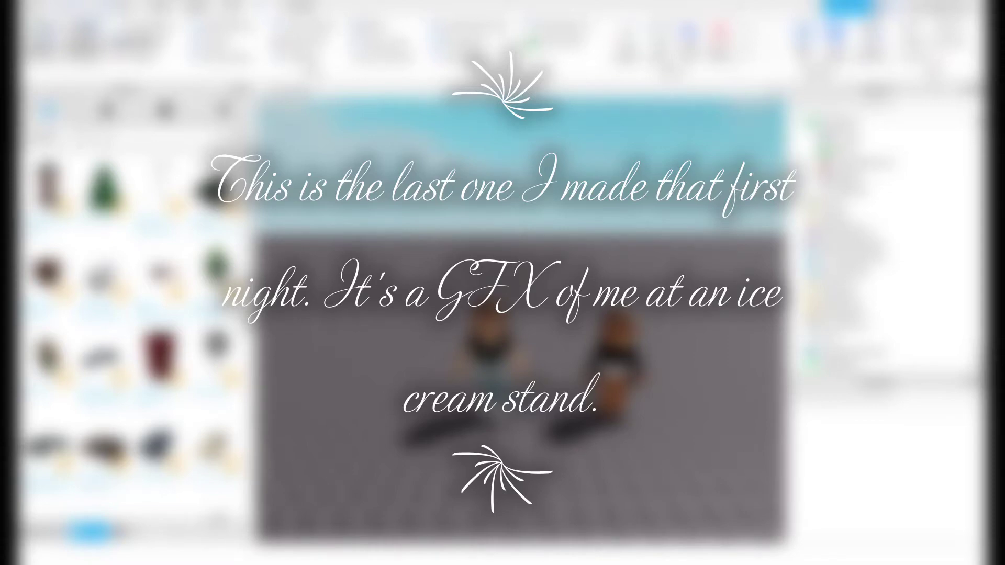
# Open the plugin window for working with characters
pyautogui.click(301, 4)
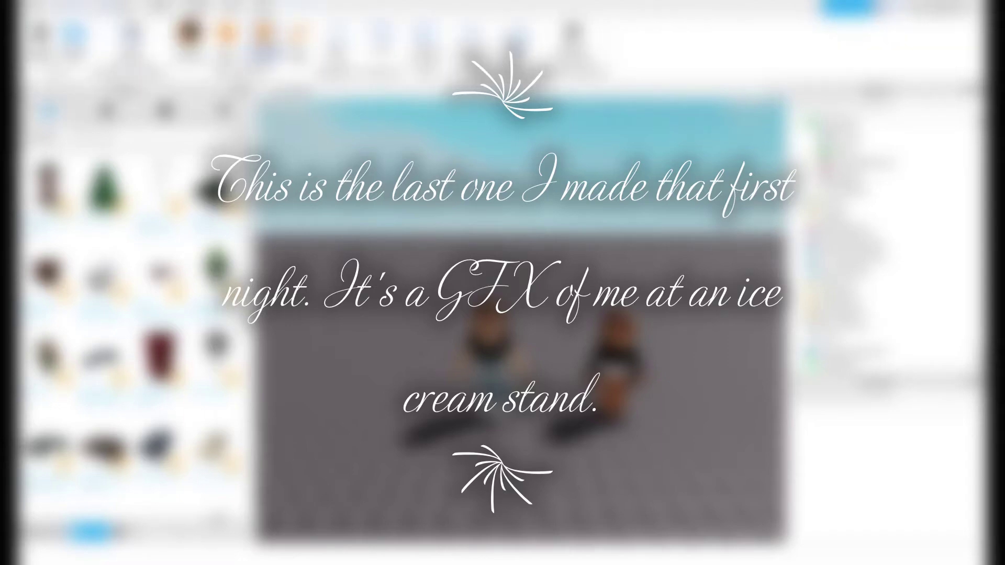
pyautogui.click(264, 37)
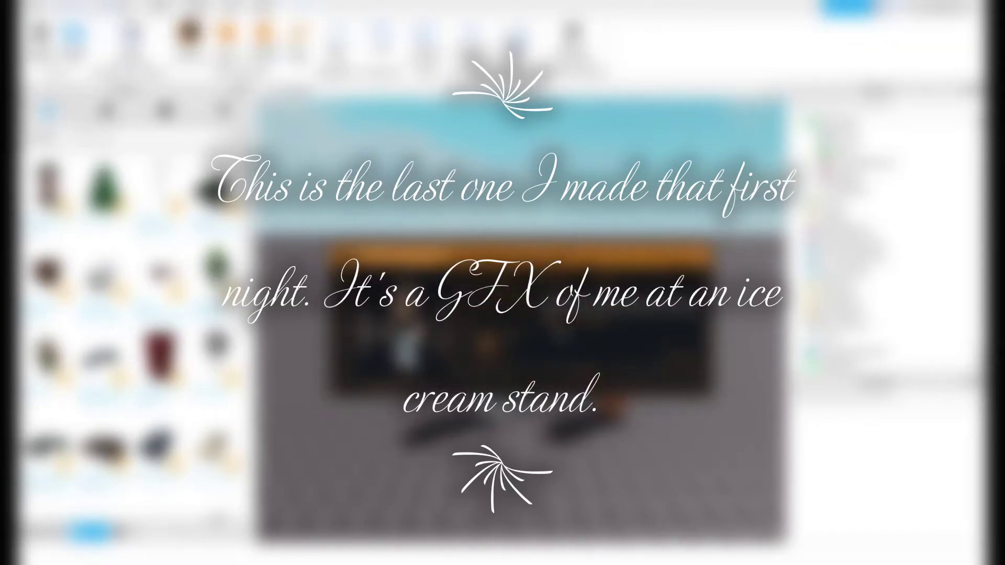